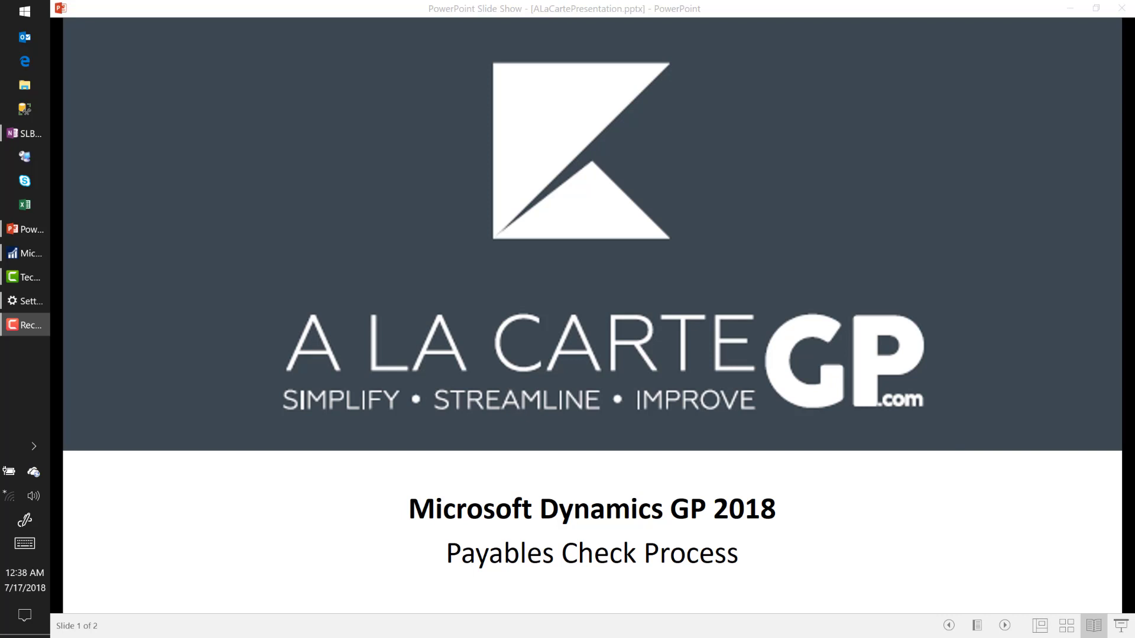
- Switch to Microsoft Dynamics GP and display the first vendor record from the Purchasing area's vendor cards
click(38, 253)
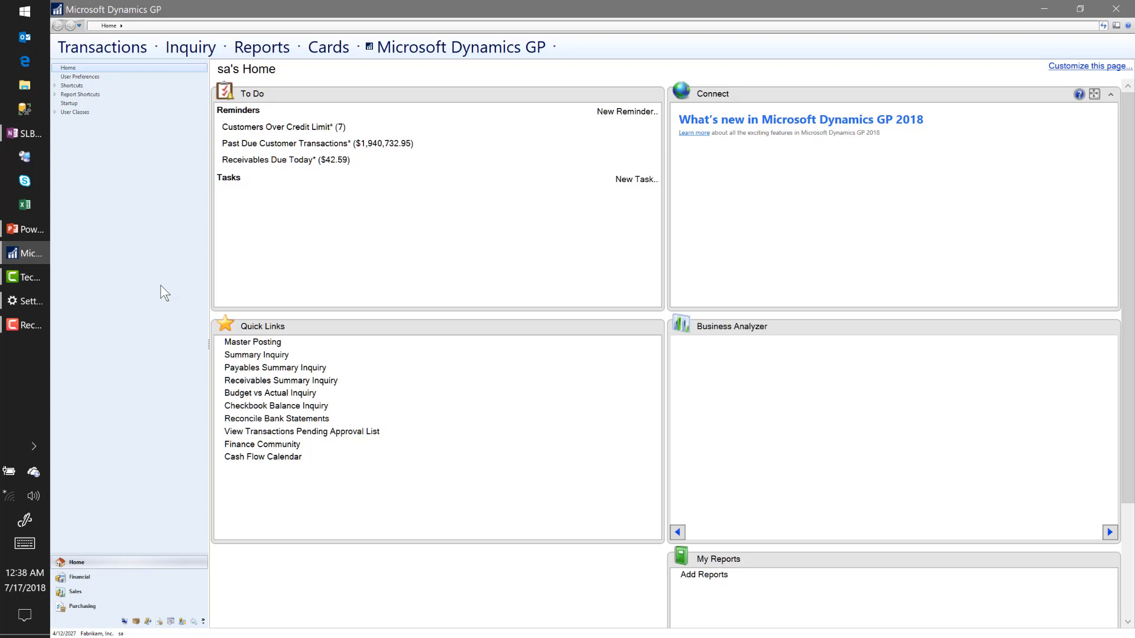
click(84, 605)
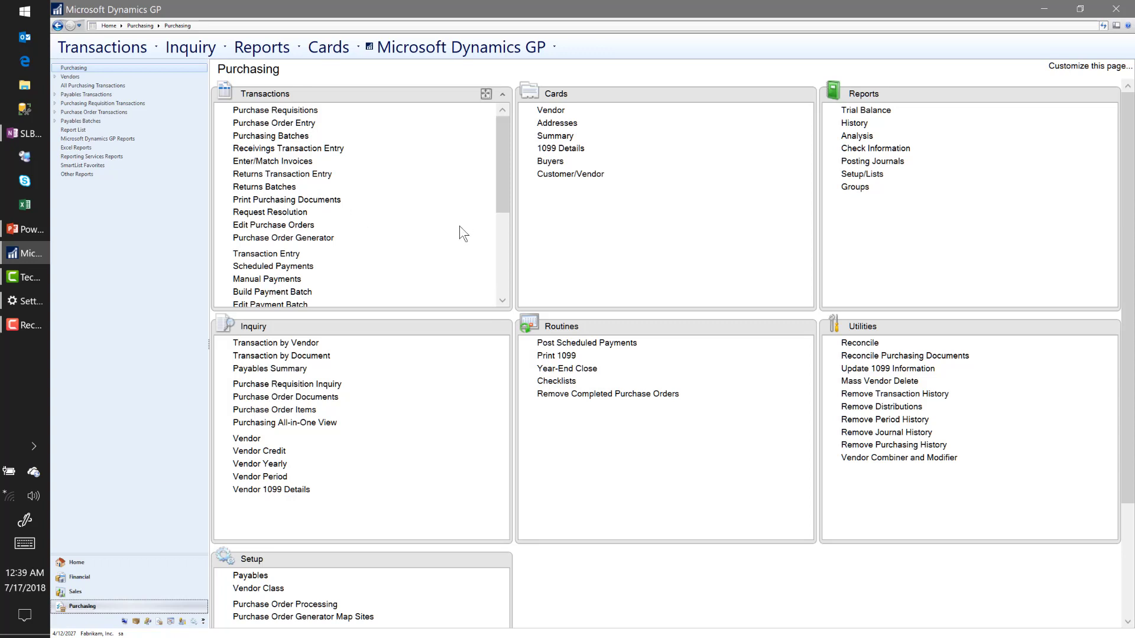
click(552, 110)
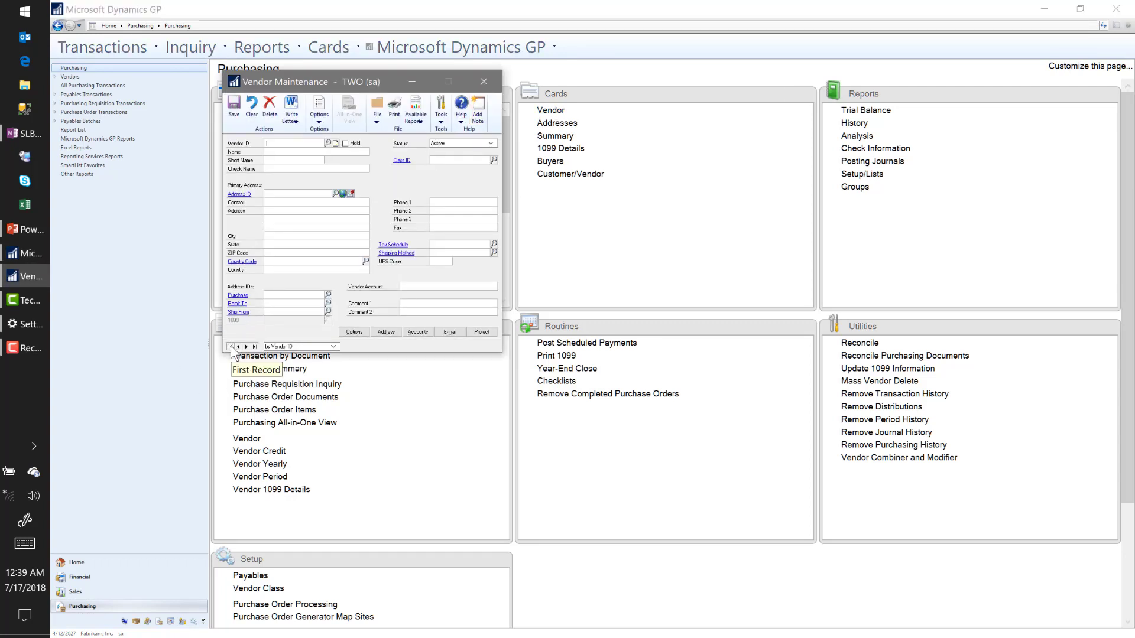
click(230, 347)
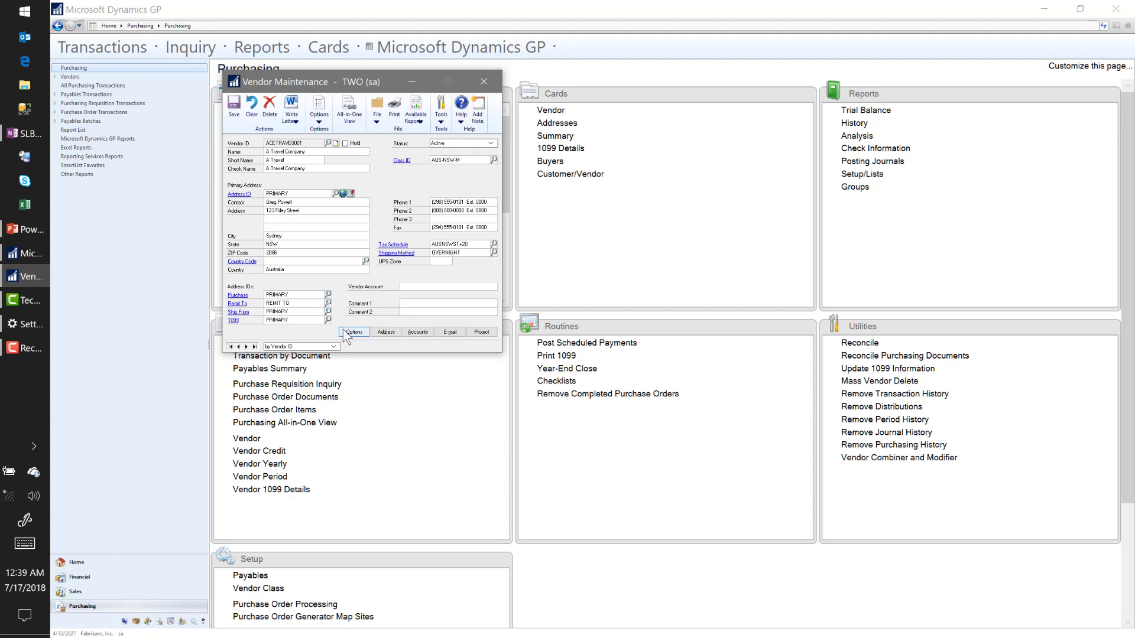
- Examine the vendor's payment settings in its maintenance options, and close the vendor record
click(353, 333)
drag(351, 90, 644, 75)
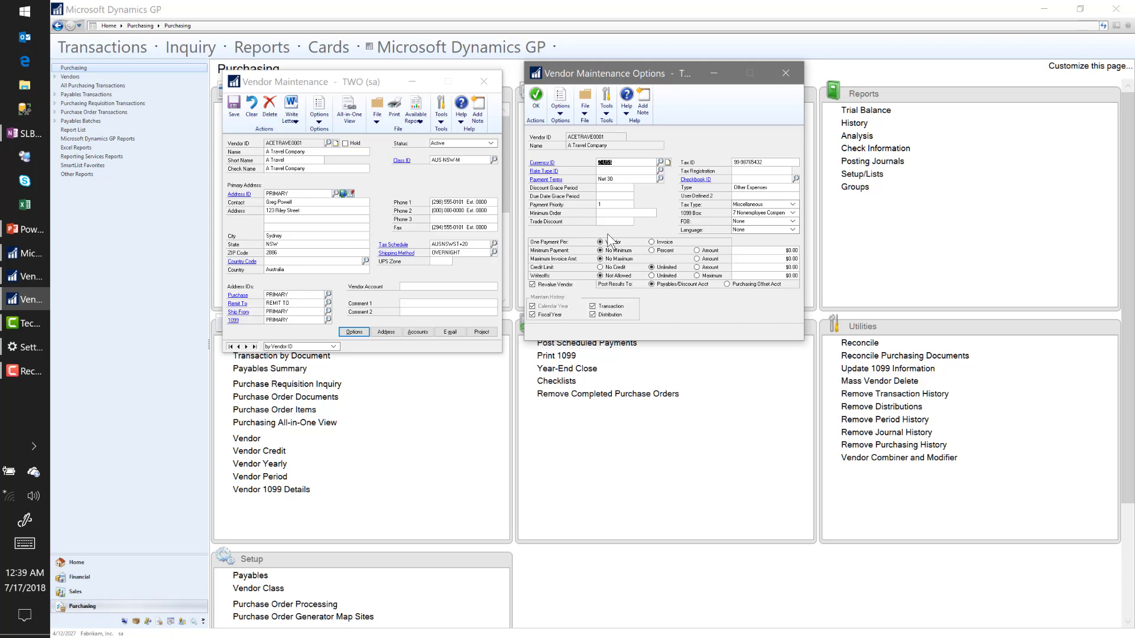
click(535, 102)
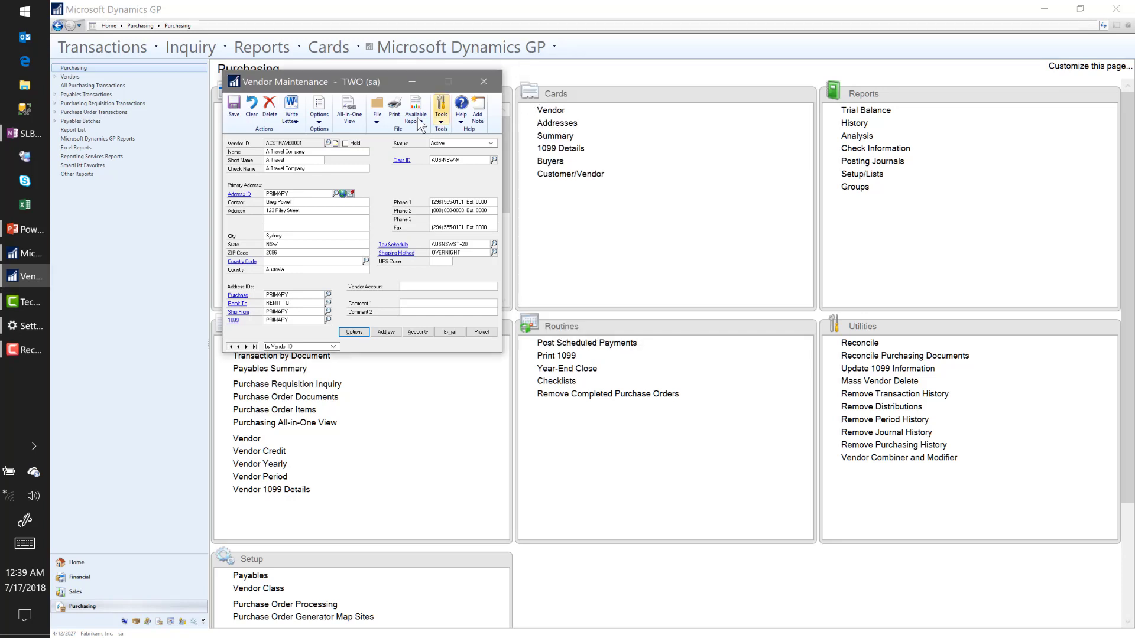
click(484, 82)
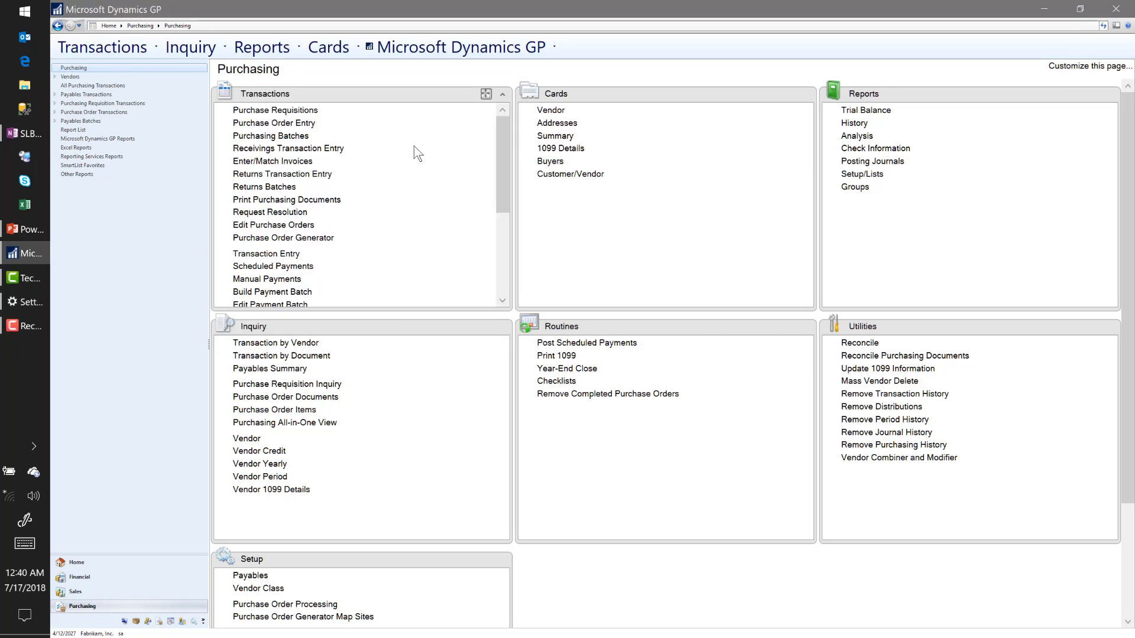
- Start a payables transaction of type Invoice with the description Invoice for the vendor A Travel Company
click(265, 257)
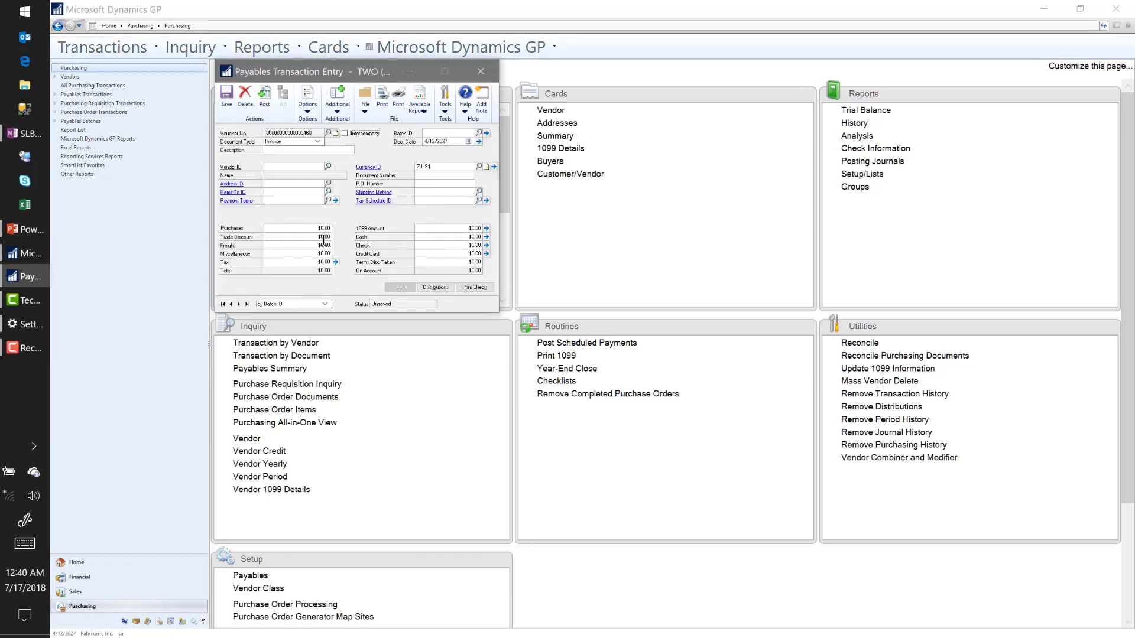
key(Tab)
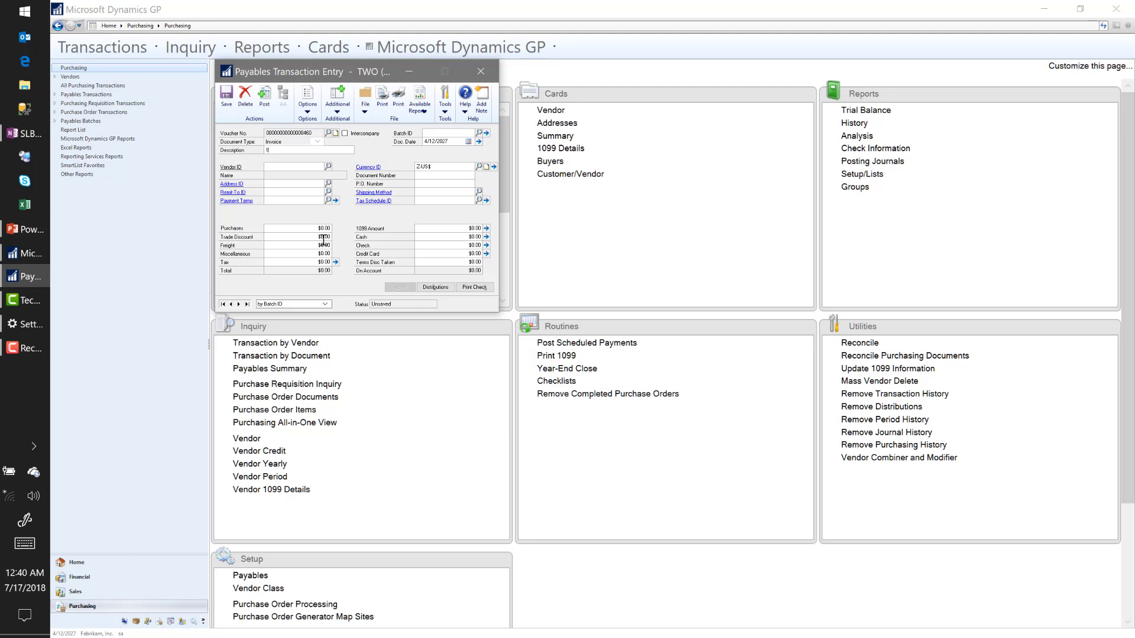
key(Tab)
key(Tab)
text(ACE)
key(Tab)
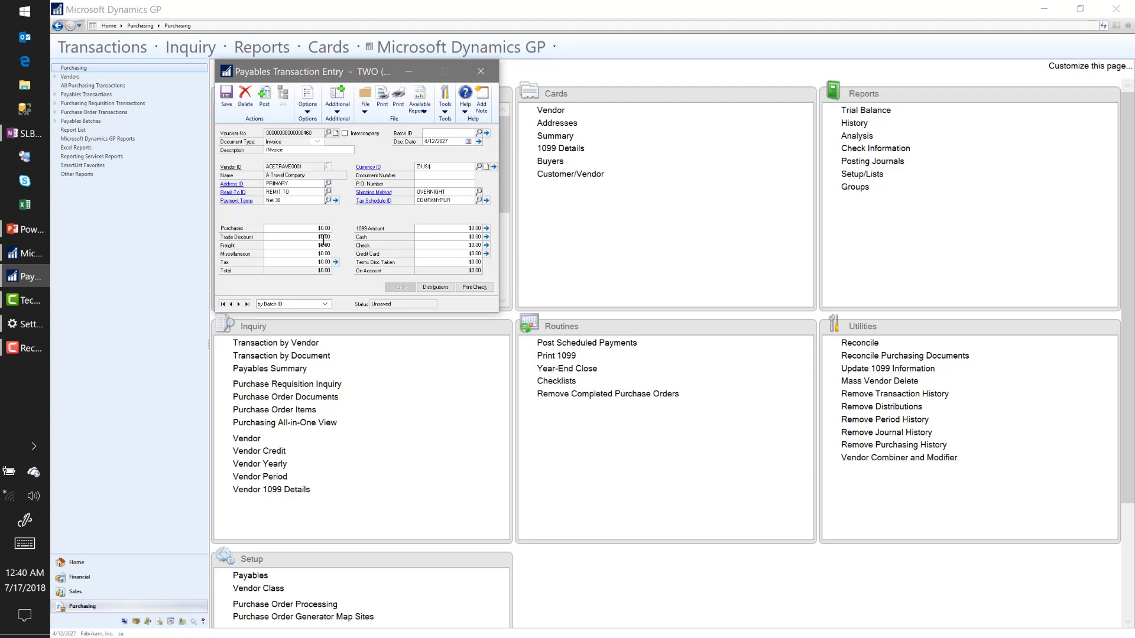
- Enter document number INV9999 and a purchases amount of 100 on the payables transaction
text(INV9999)
key(Tab)
key(Tab)
key(Tab)
text(100)
key(Tab)
key(Tab)
key(Tab)
key(Tab)
- Post the payables invoice, close the transaction entry and skip the posting journal and check register reports
click(265, 97)
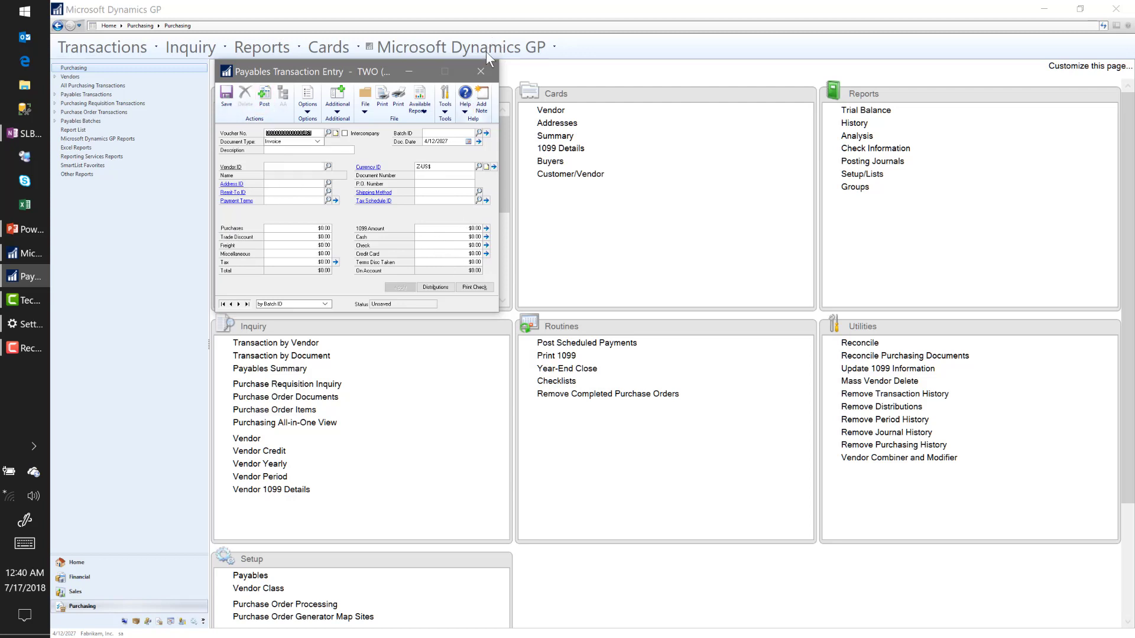
click(480, 71)
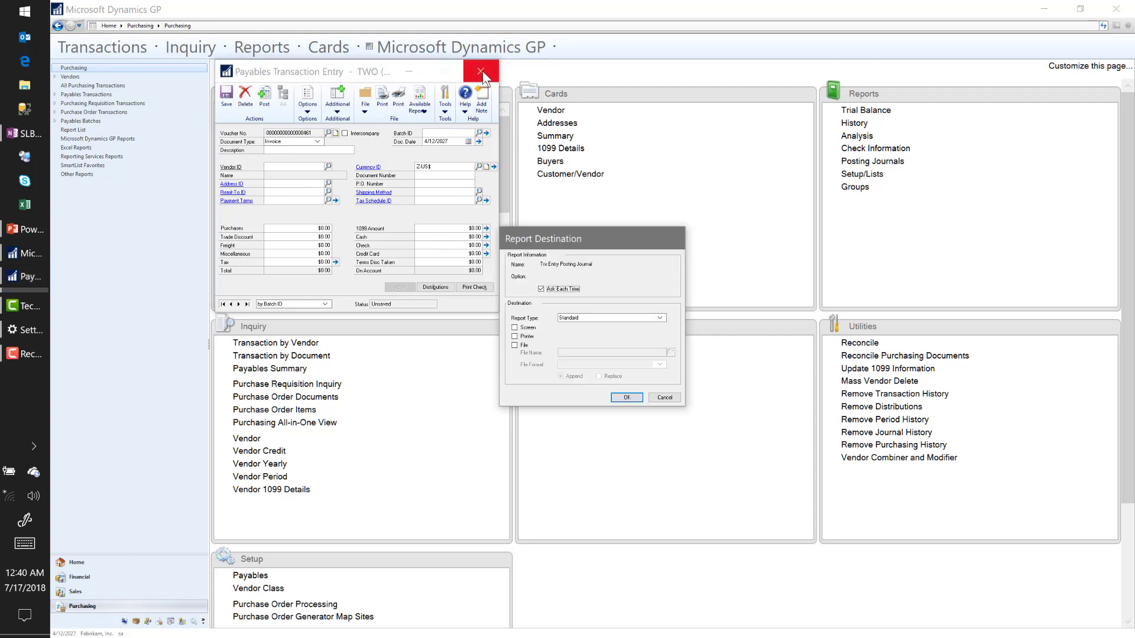
click(657, 396)
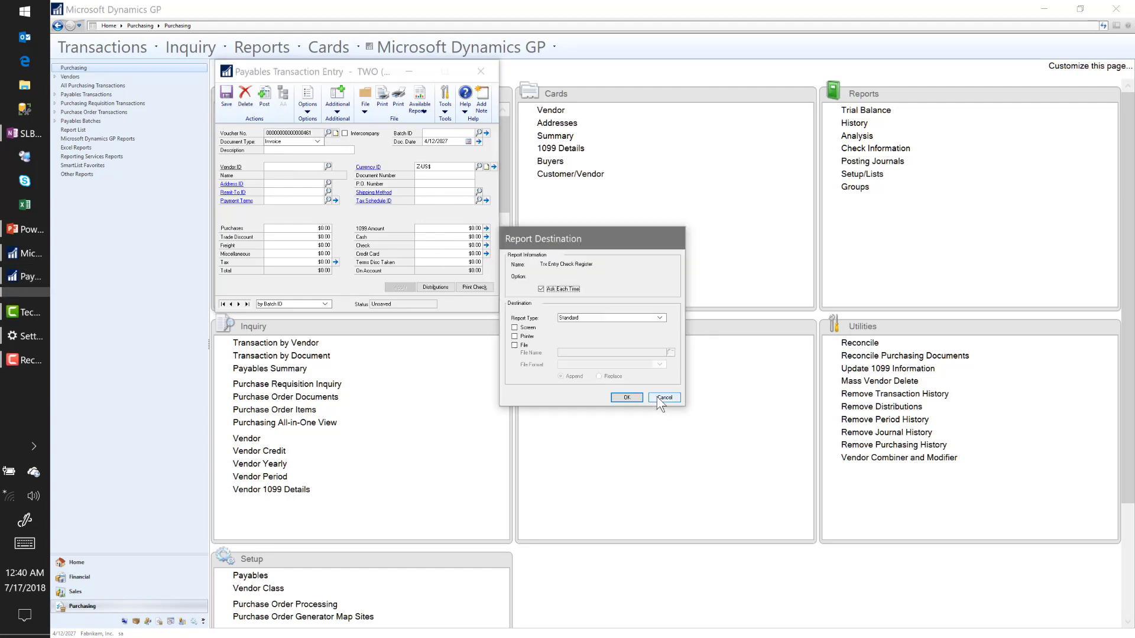
click(657, 396)
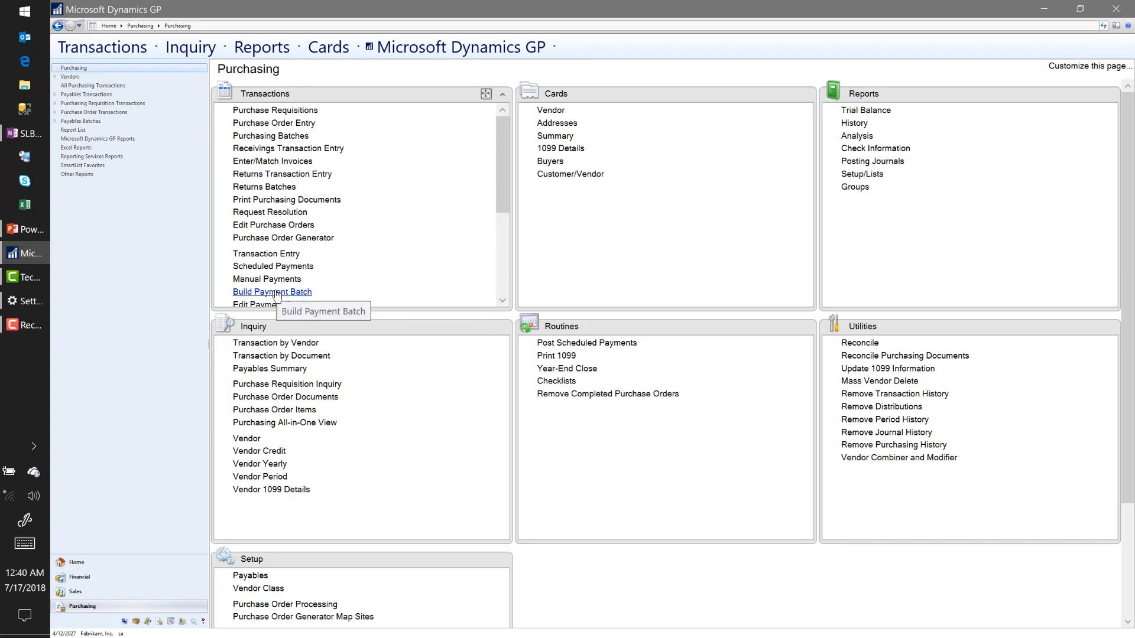
- Add a new batch with the ID CHECKS_071718 through Build Payment Batch, with the comment Monthly Checks Batch
scroll(502, 300, down, 5)
click(502, 302)
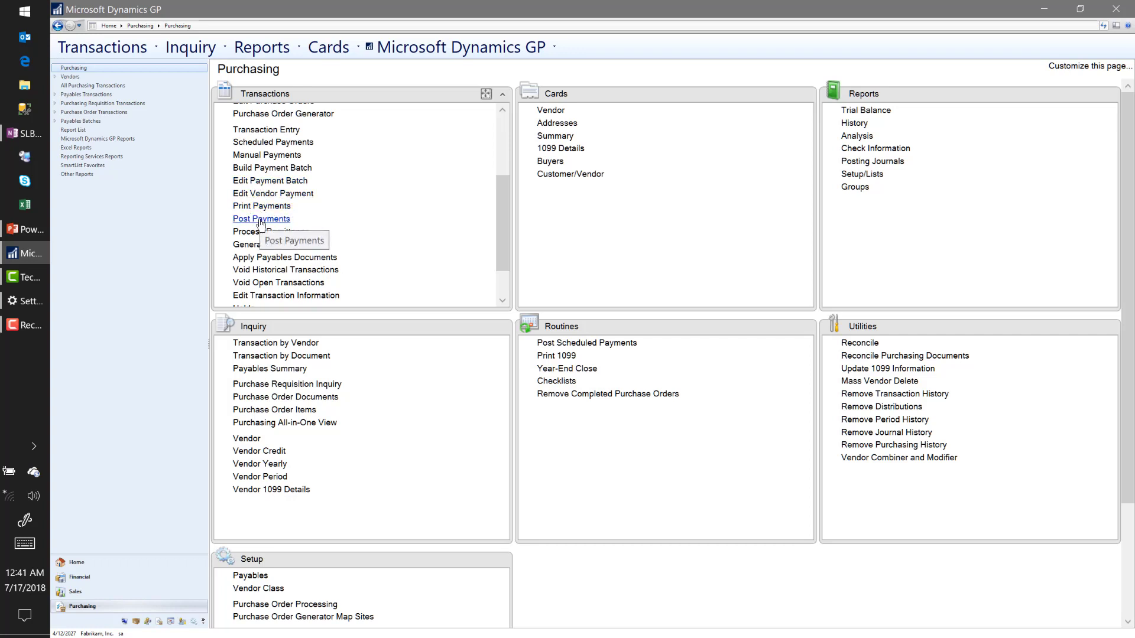
click(264, 171)
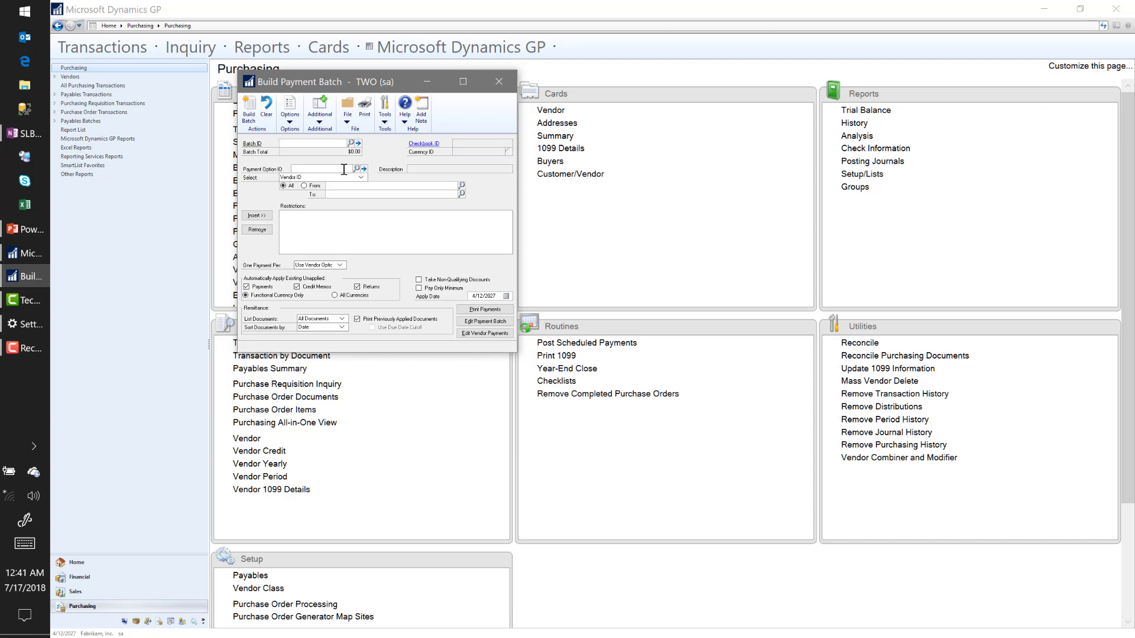
text(CEH)
text(CKS)
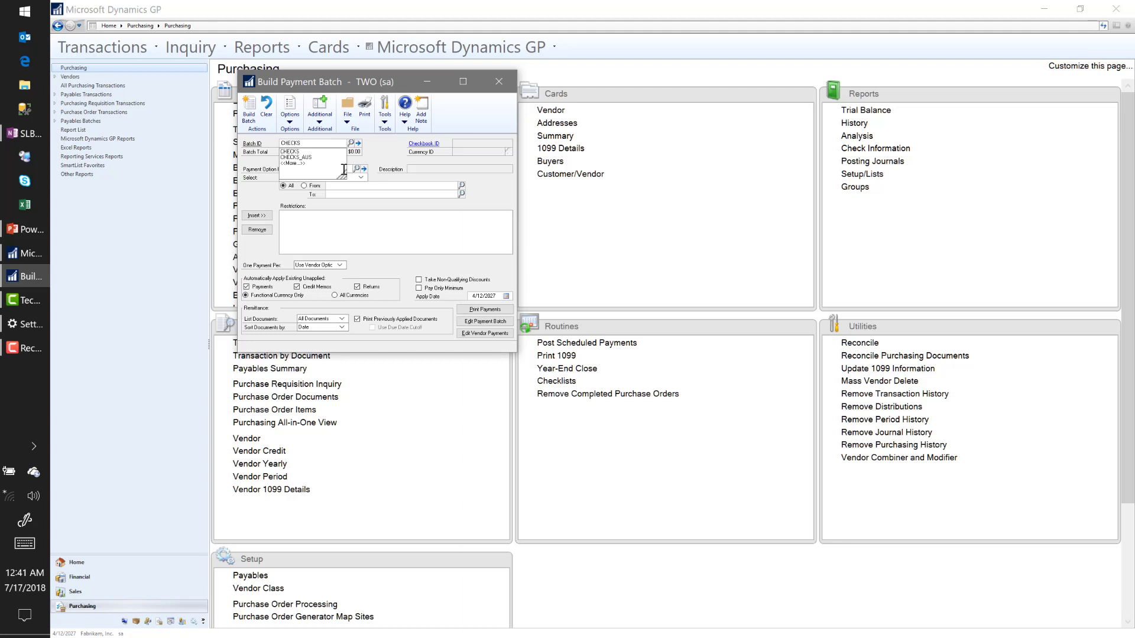
text(_)
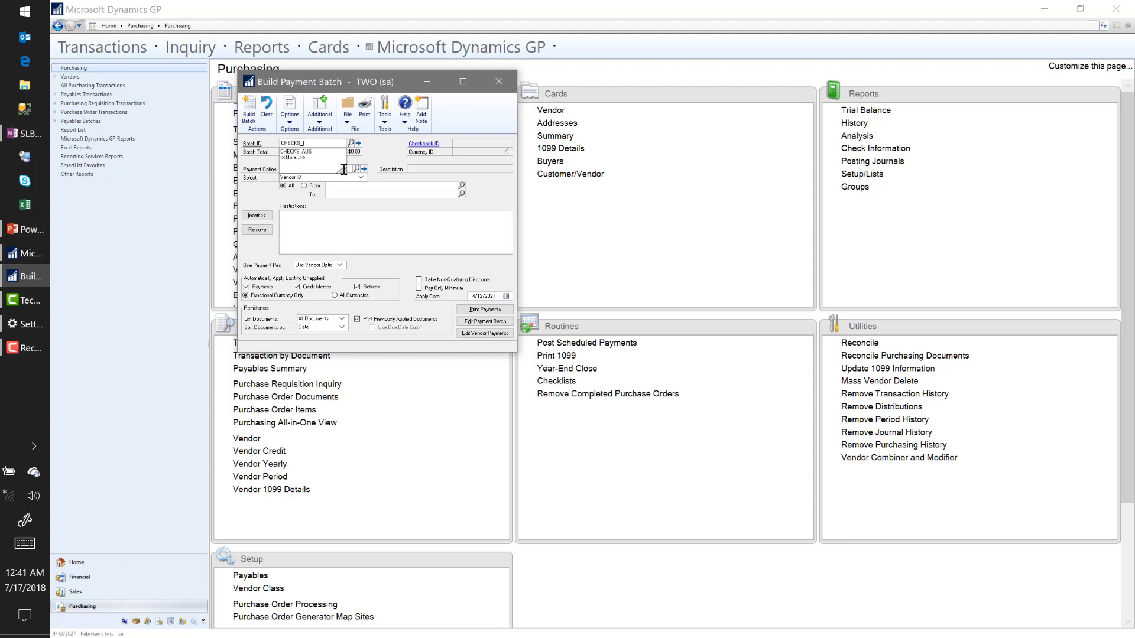
text(071718)
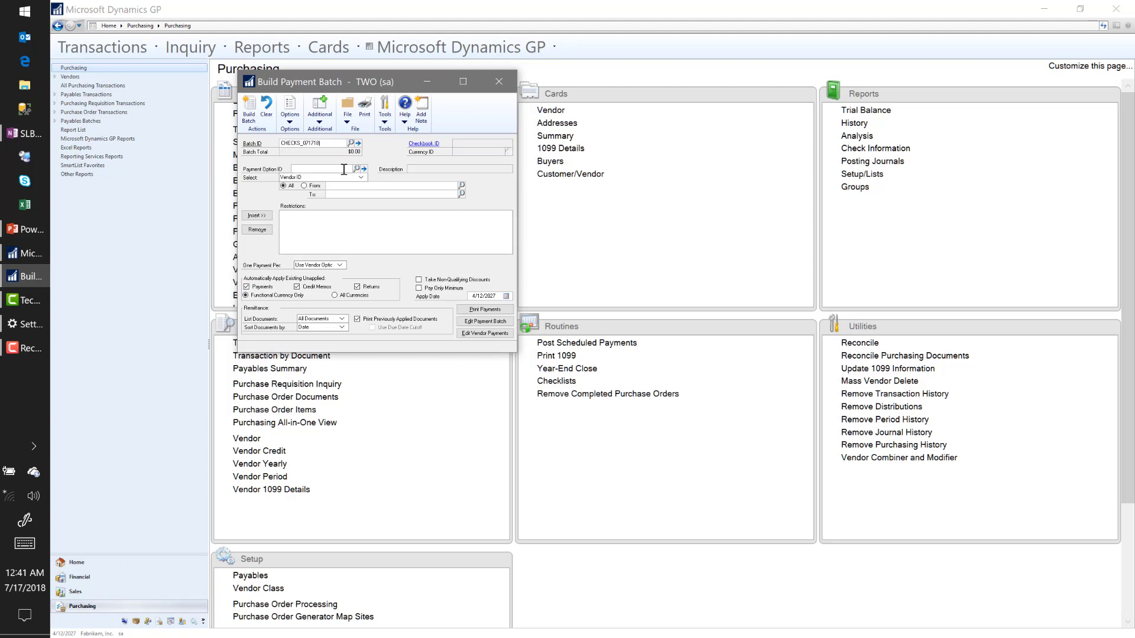
key(Tab)
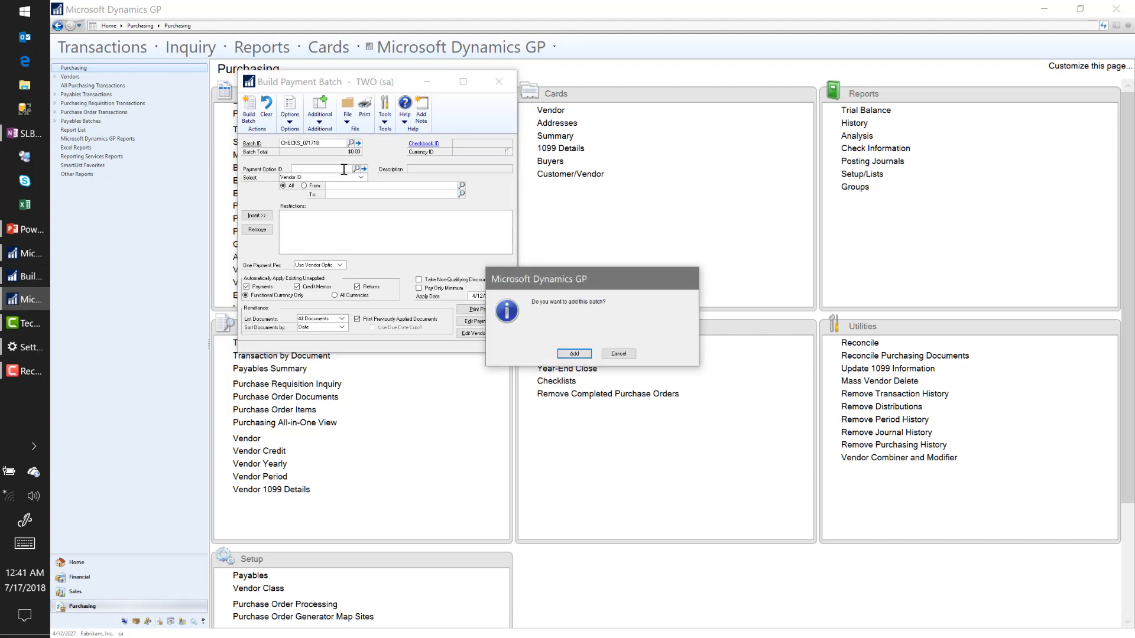
click(581, 354)
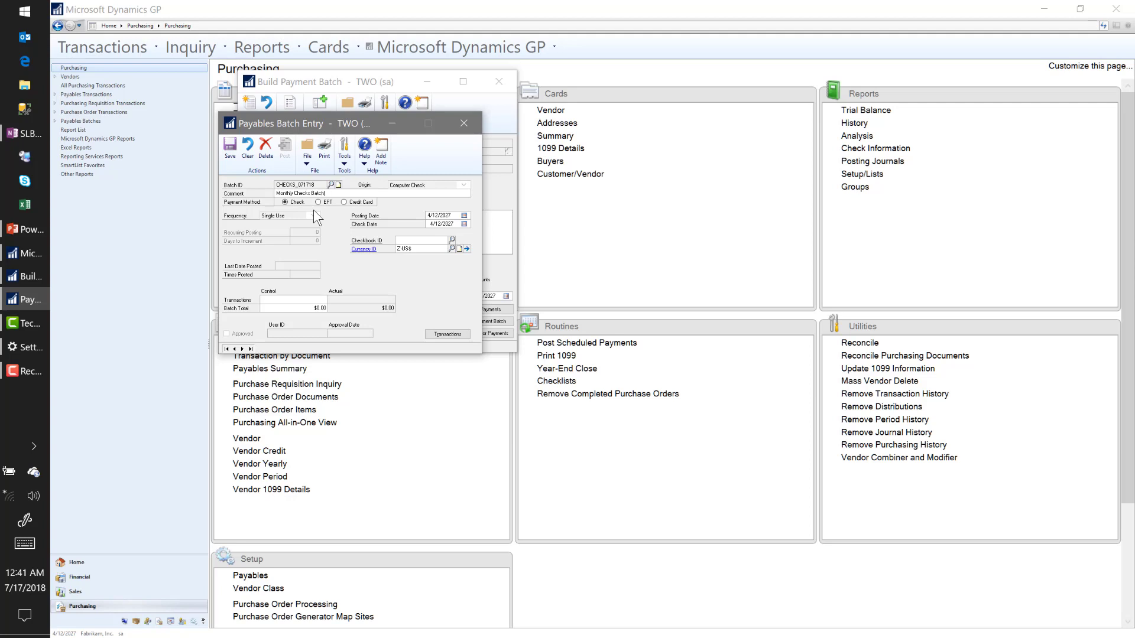
- Assign the UPTOWN TRUST checkbook to the batch, keep the 4/12/2027 posting date and save the batch
click(419, 241)
click(451, 239)
double_click(286, 238)
click(442, 215)
key(Tab)
click(433, 215)
key(Tab)
click(230, 155)
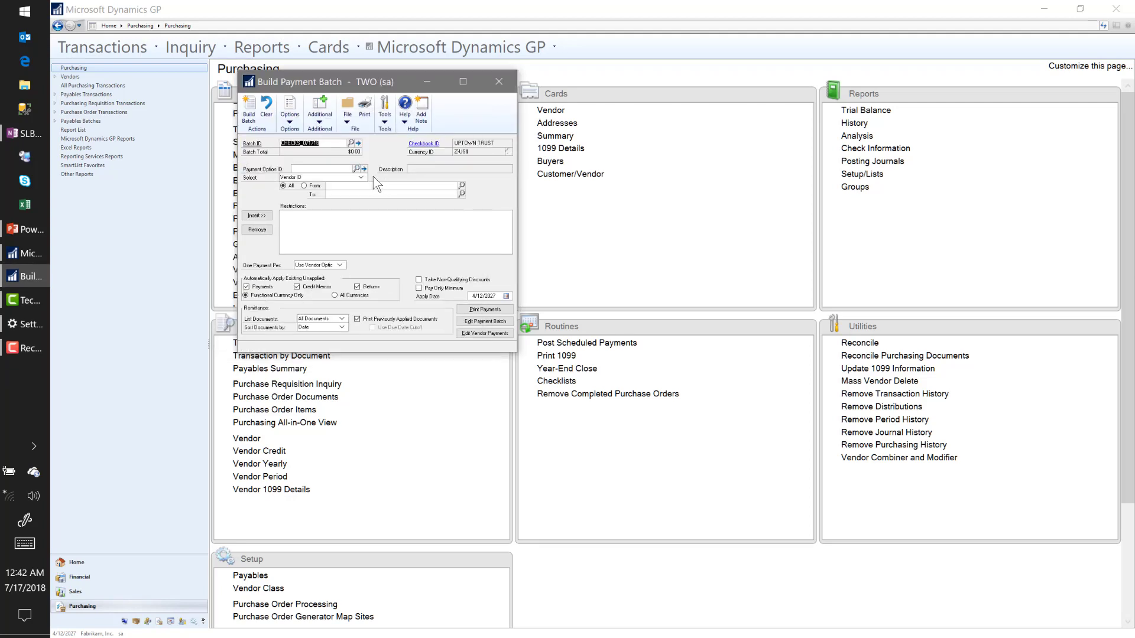
- Load the ALLOUTSTANDING payment option into the payment batch
key(Tab)
click(356, 169)
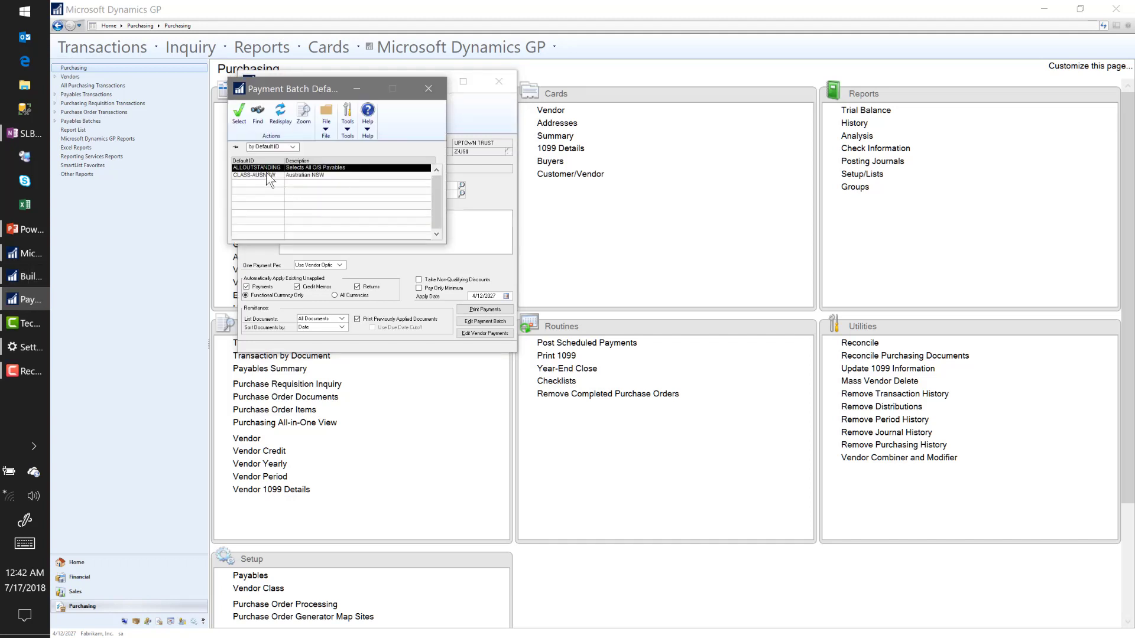
double_click(254, 168)
- Remove the all-vendors restriction and clear the payment option ID from the payment batch
click(307, 215)
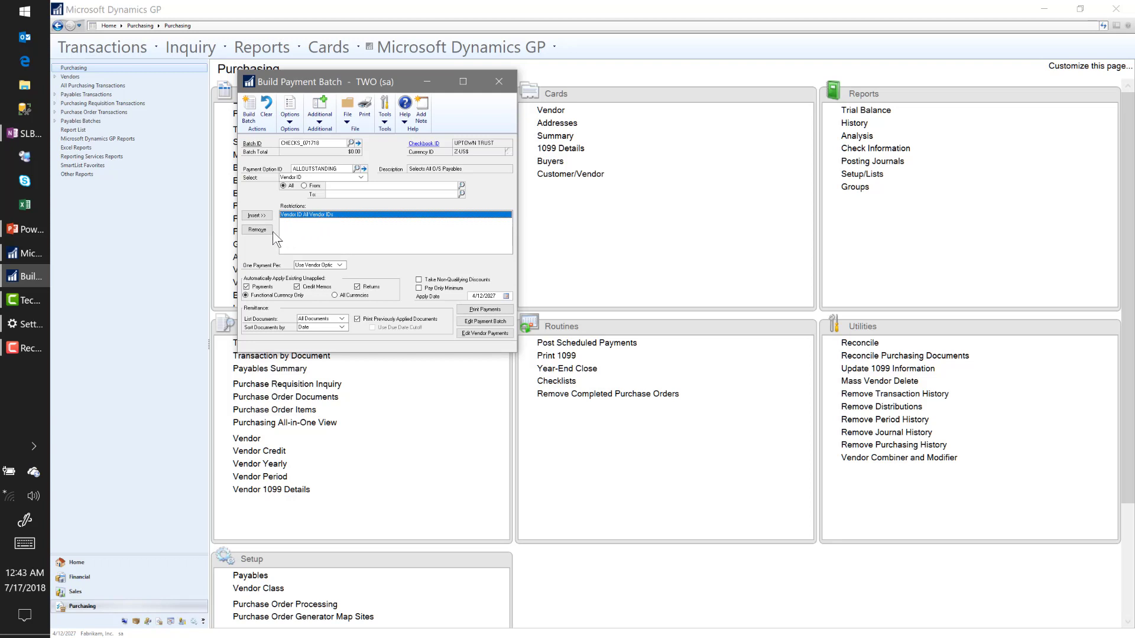
click(257, 230)
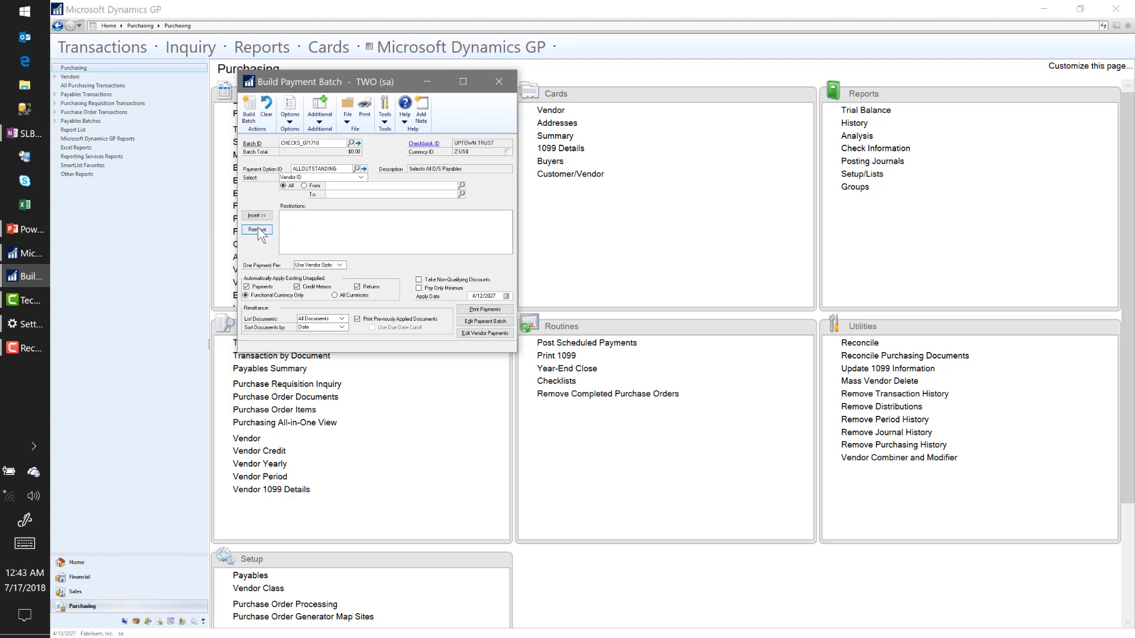
click(341, 170)
key(Delete)
key(Tab)
click(592, 353)
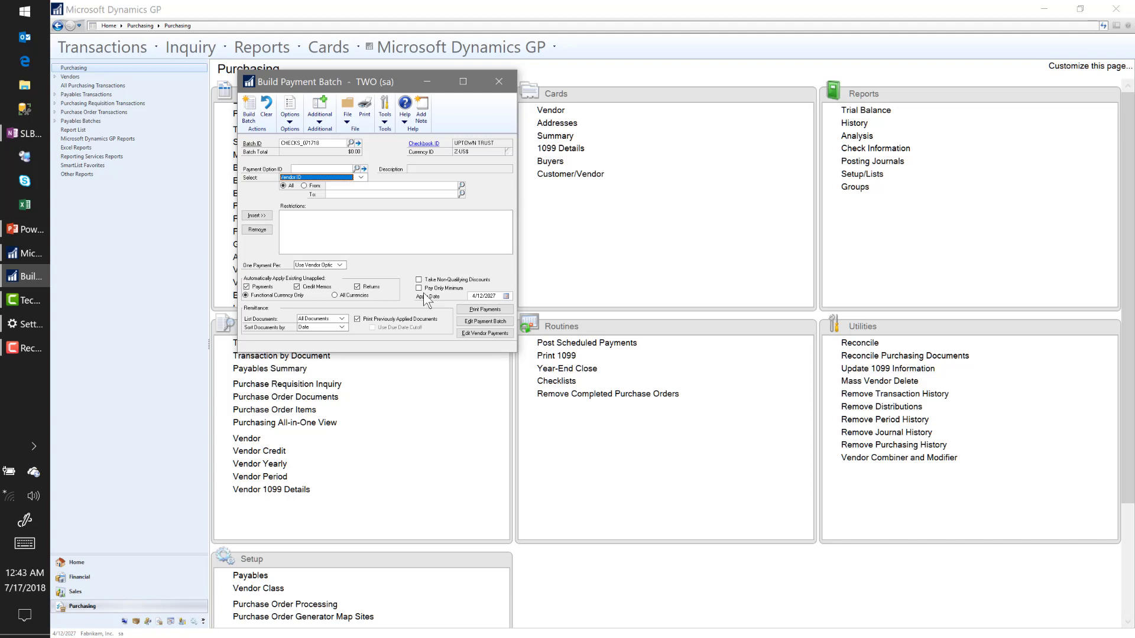
- Restrict the payment batch to vendor Class ID from AUS-NSW-M to AUS-NSW-M
click(361, 177)
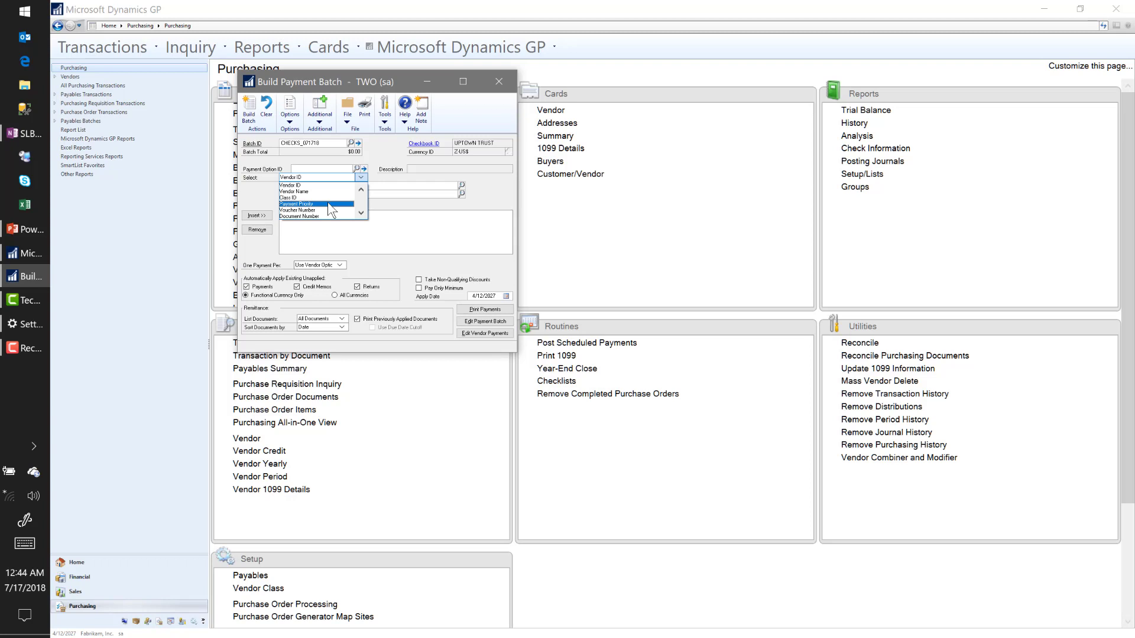
click(359, 214)
click(361, 189)
click(361, 190)
click(295, 198)
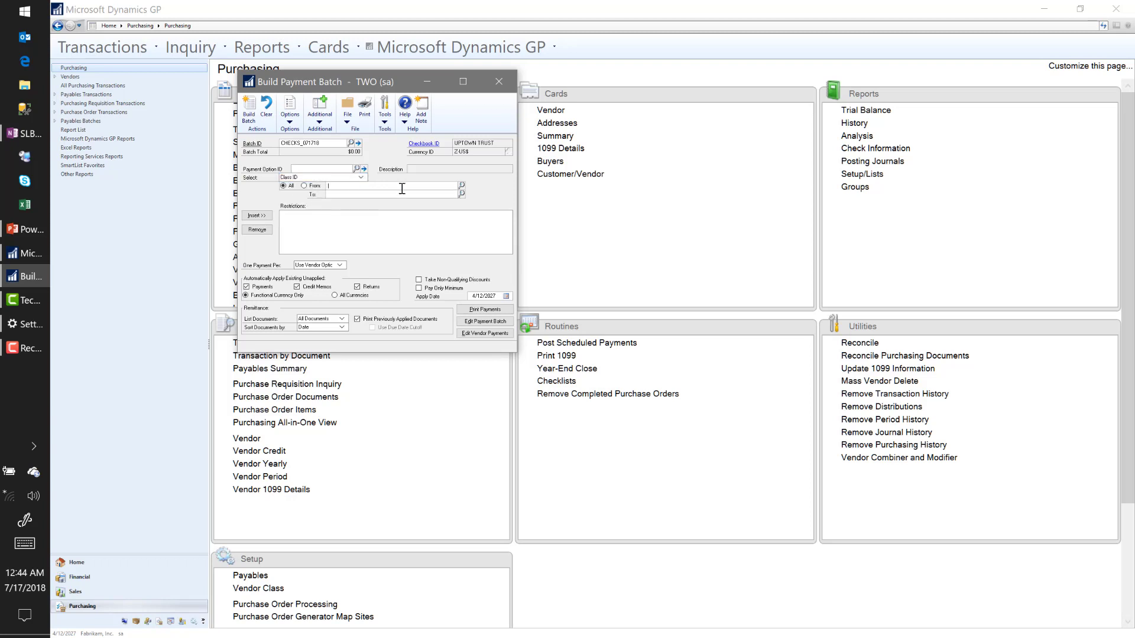
click(462, 186)
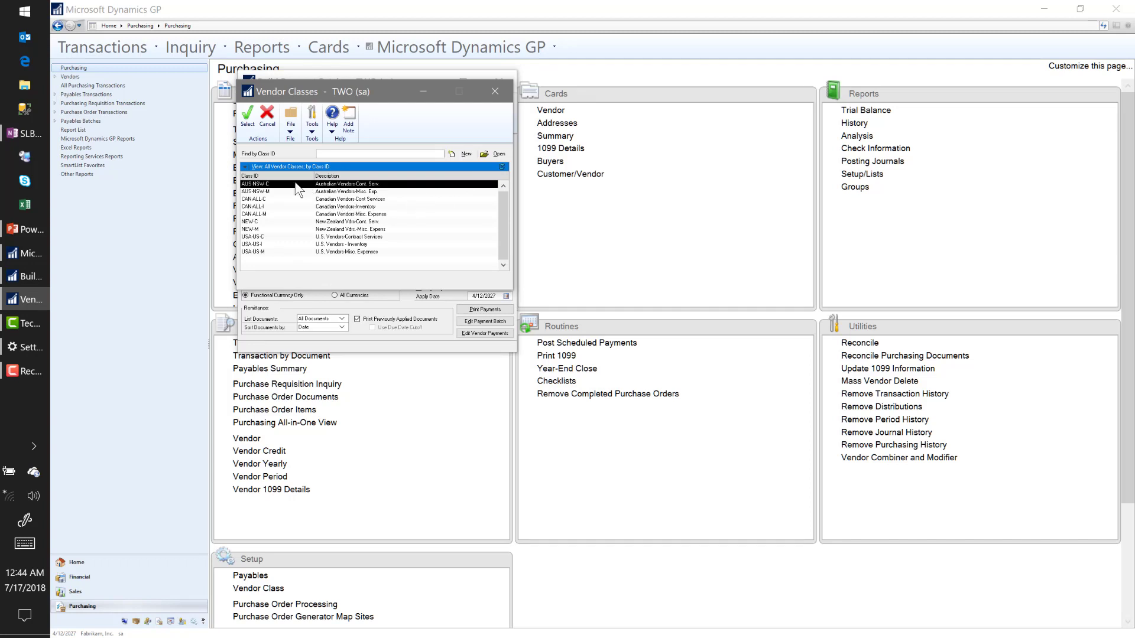
double_click(270, 190)
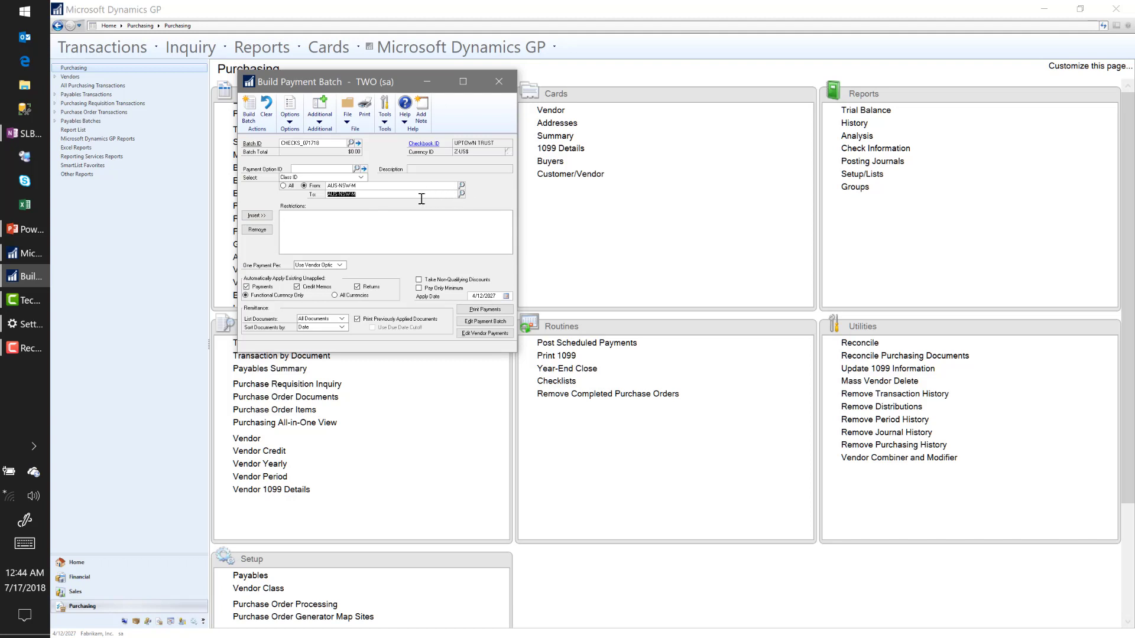
click(256, 216)
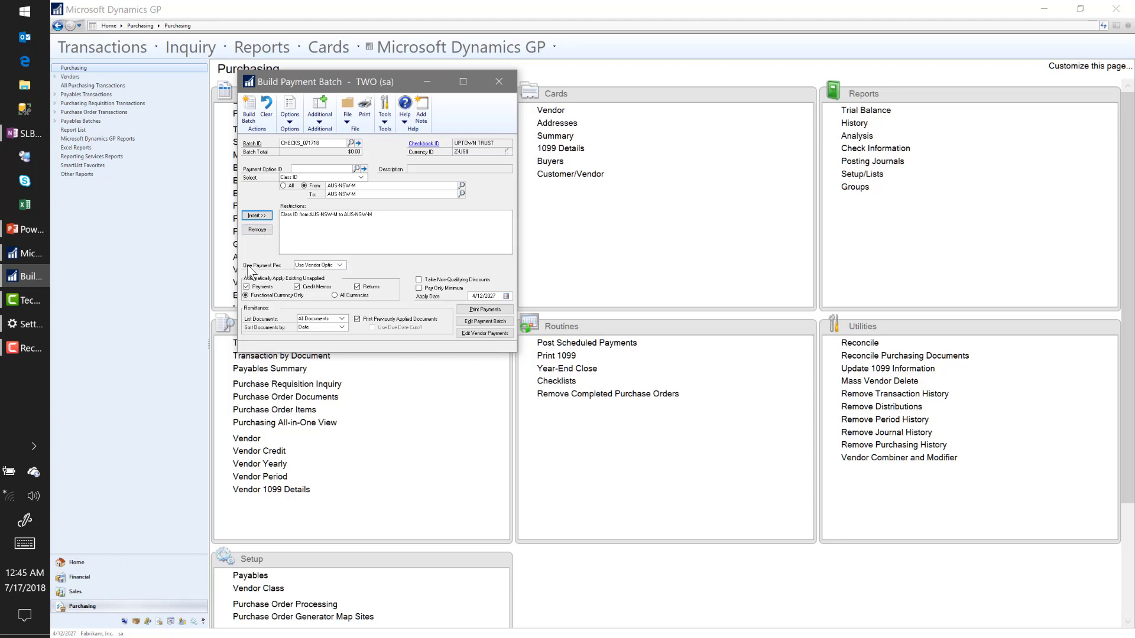
- Examine the One Payment Per and remittance List Documents choices, keeping Use Vendor Option and All Documents
click(319, 266)
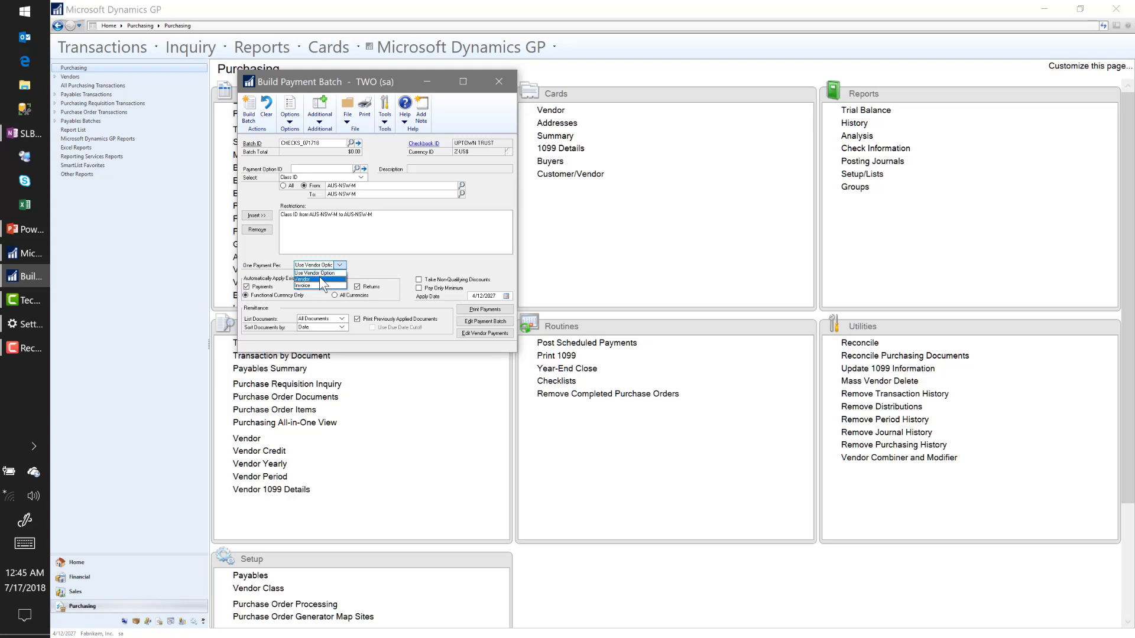
key(Up)
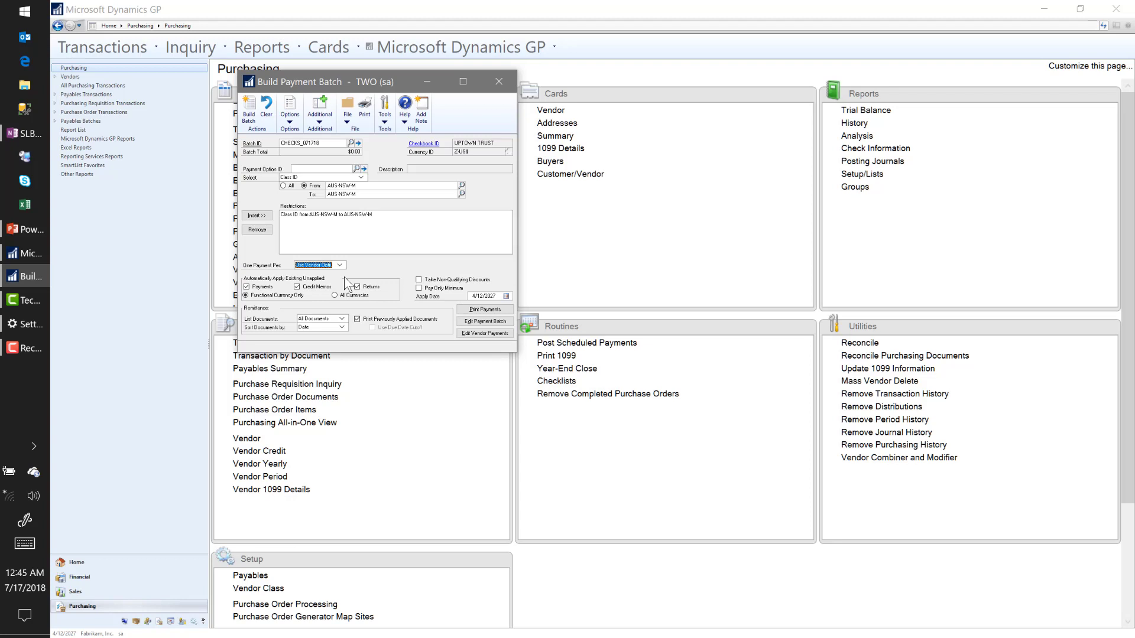
click(313, 287)
click(341, 318)
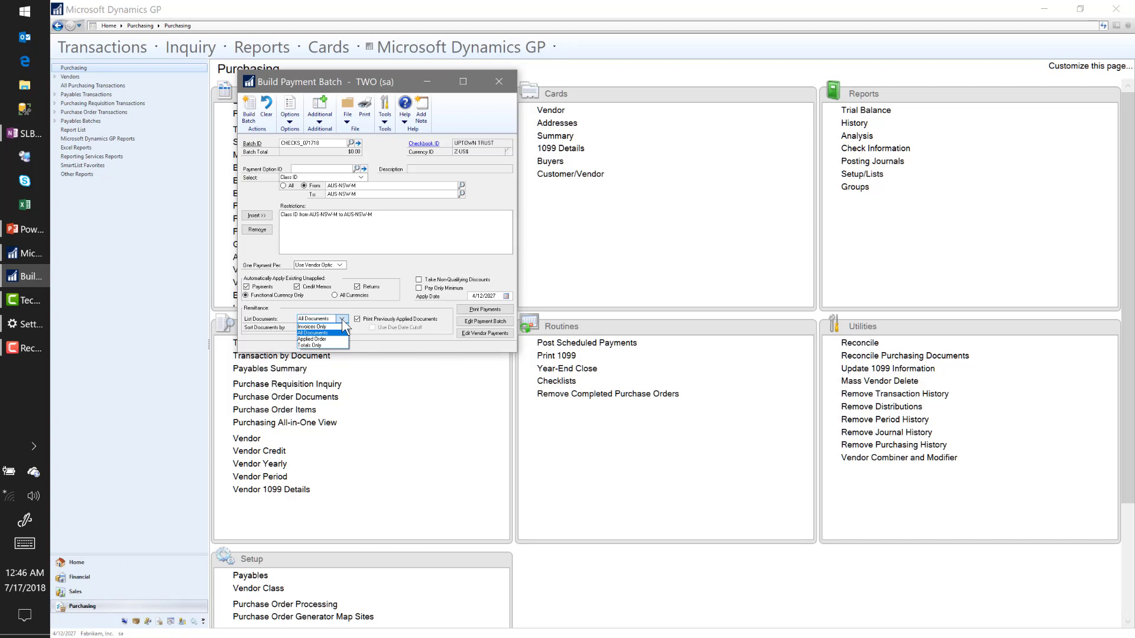
click(342, 318)
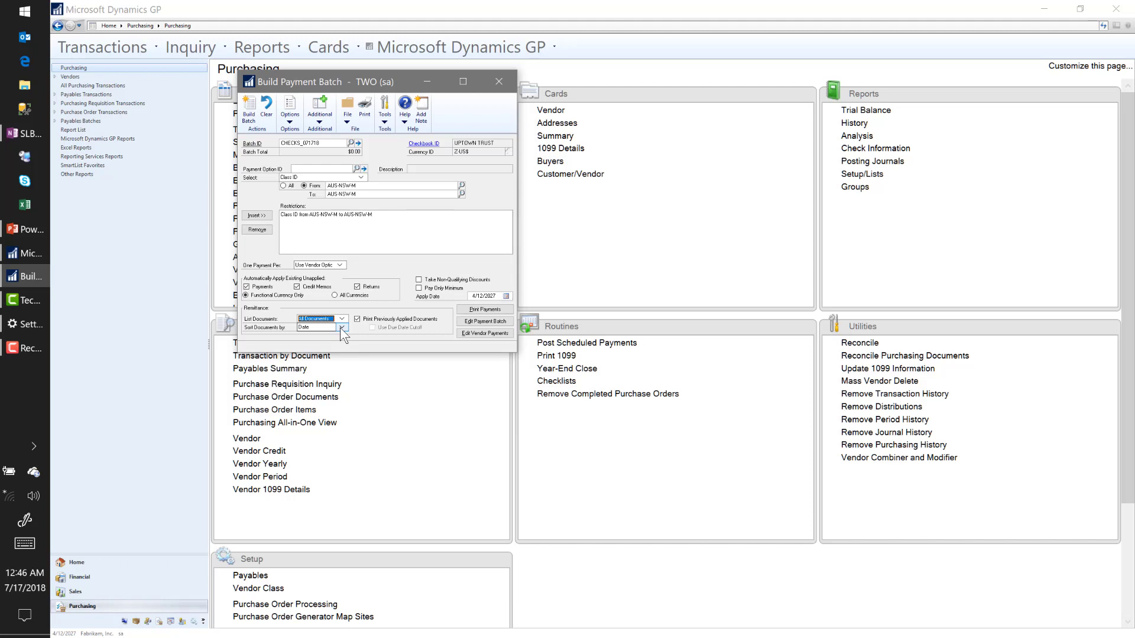
- Sort the remittance documents by Number and review the List Documents choices, keeping All Documents
click(341, 327)
click(324, 342)
click(342, 319)
click(342, 318)
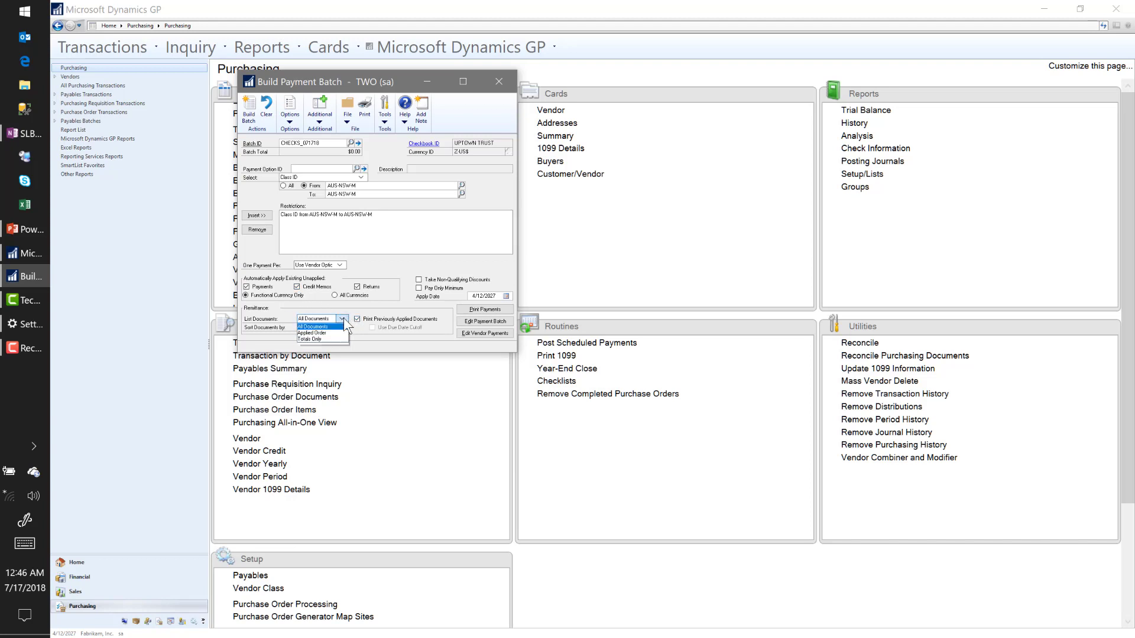
click(333, 328)
click(342, 318)
click(325, 333)
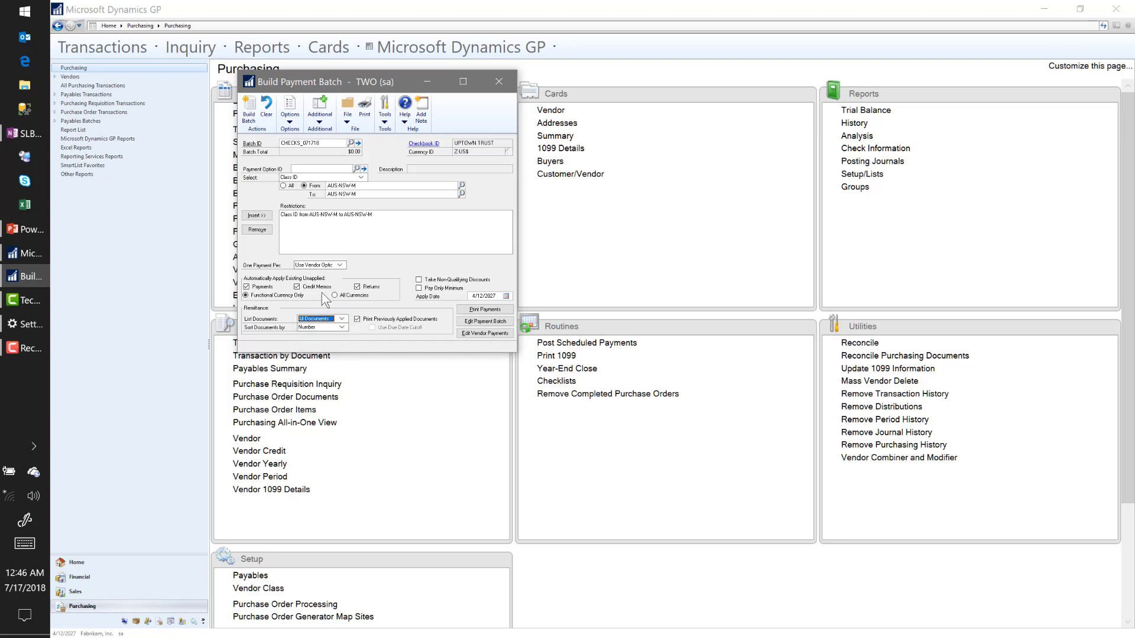
- Add a Due Date Cutoff restriction of 4/19/2018, with no discount date cutoff, to the payment batch
click(312, 215)
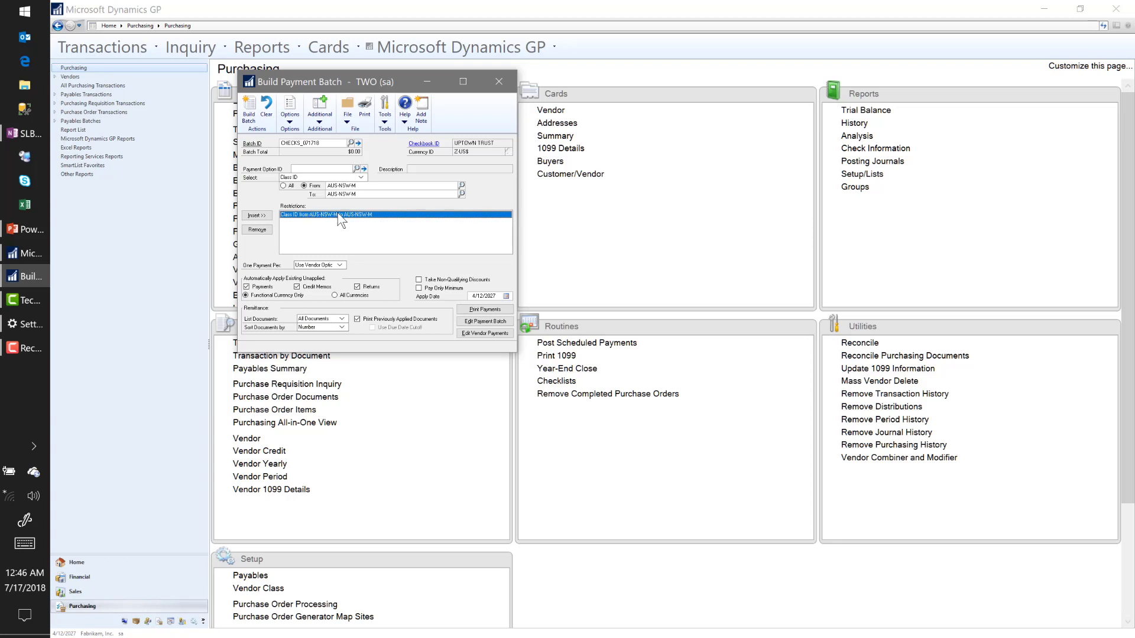
click(361, 177)
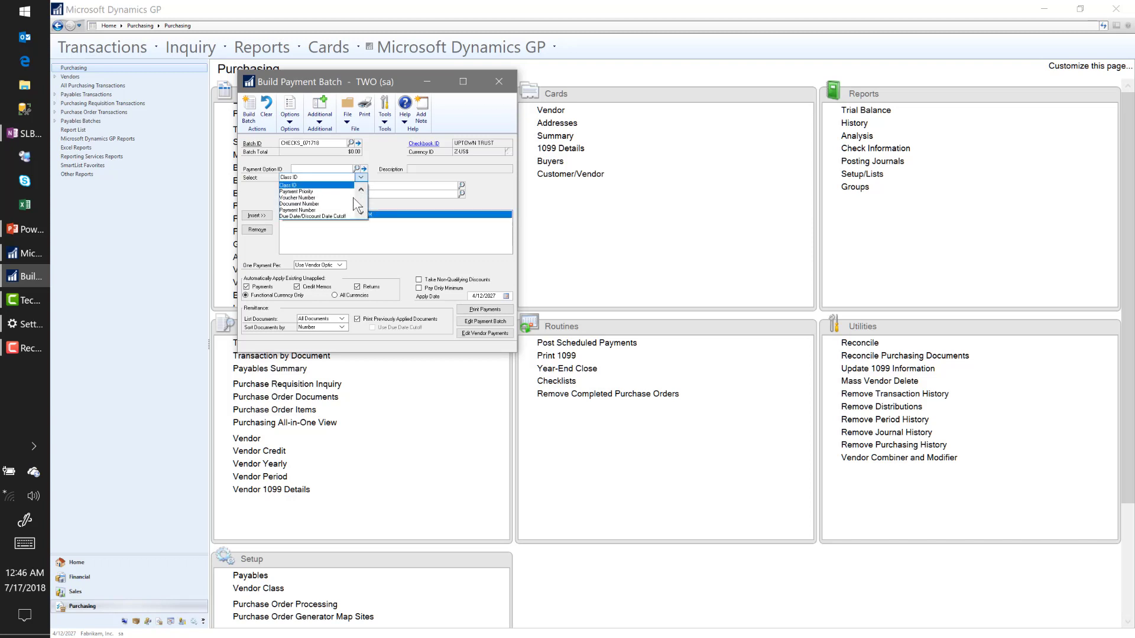
click(345, 216)
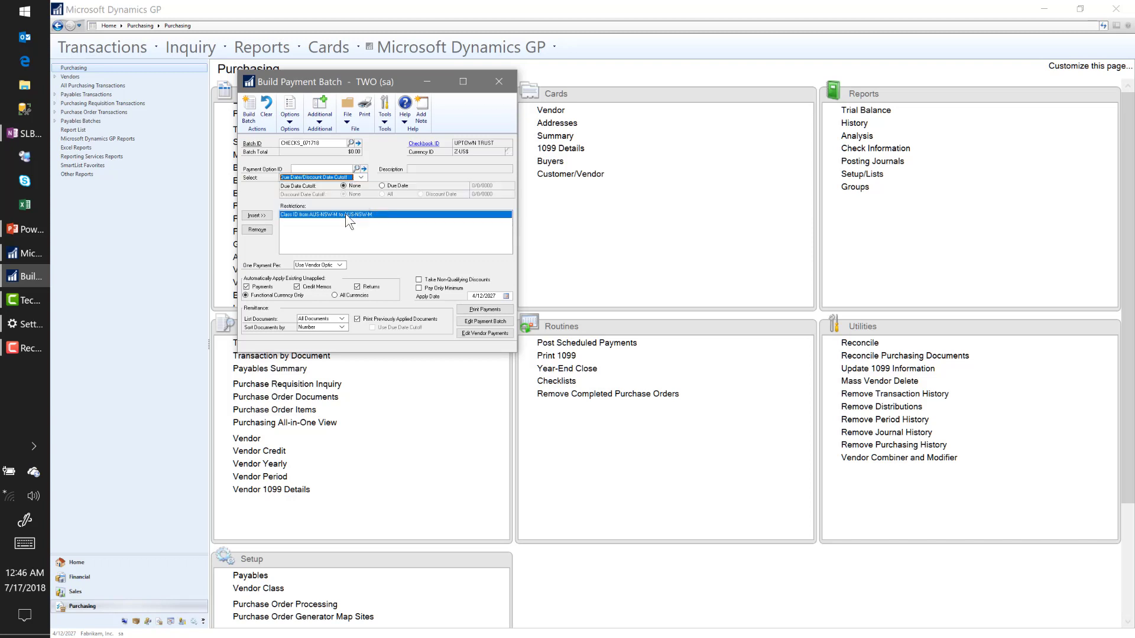
click(382, 185)
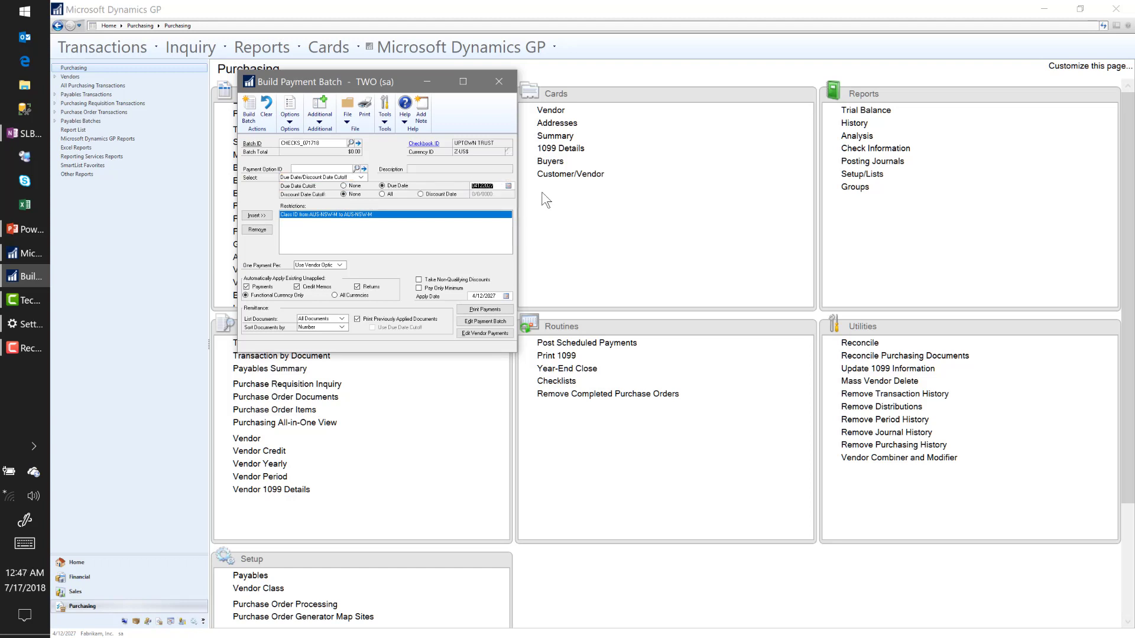
text(04)
click(257, 215)
click(318, 223)
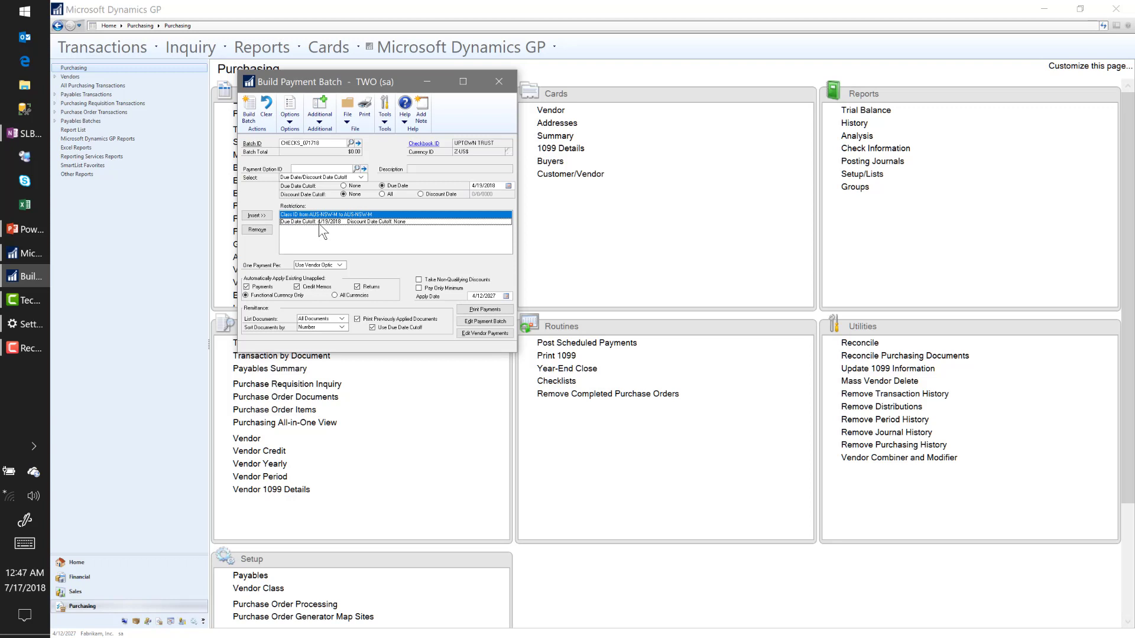
- Remove the due date cutoff restriction and build the payment batch from the Class ID restriction
click(326, 222)
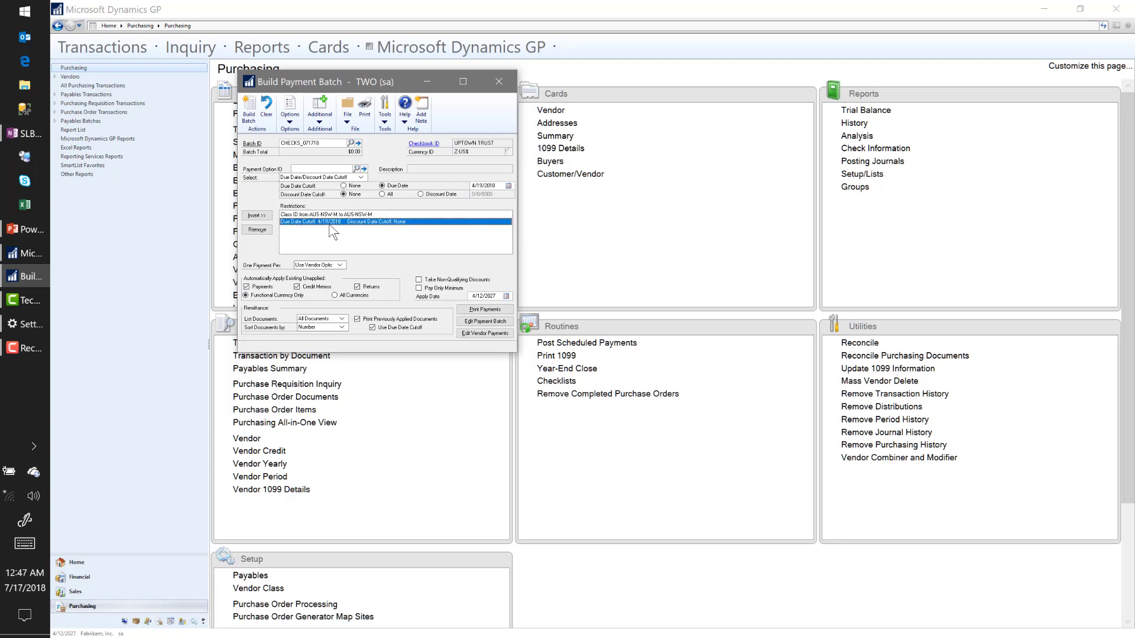
click(257, 230)
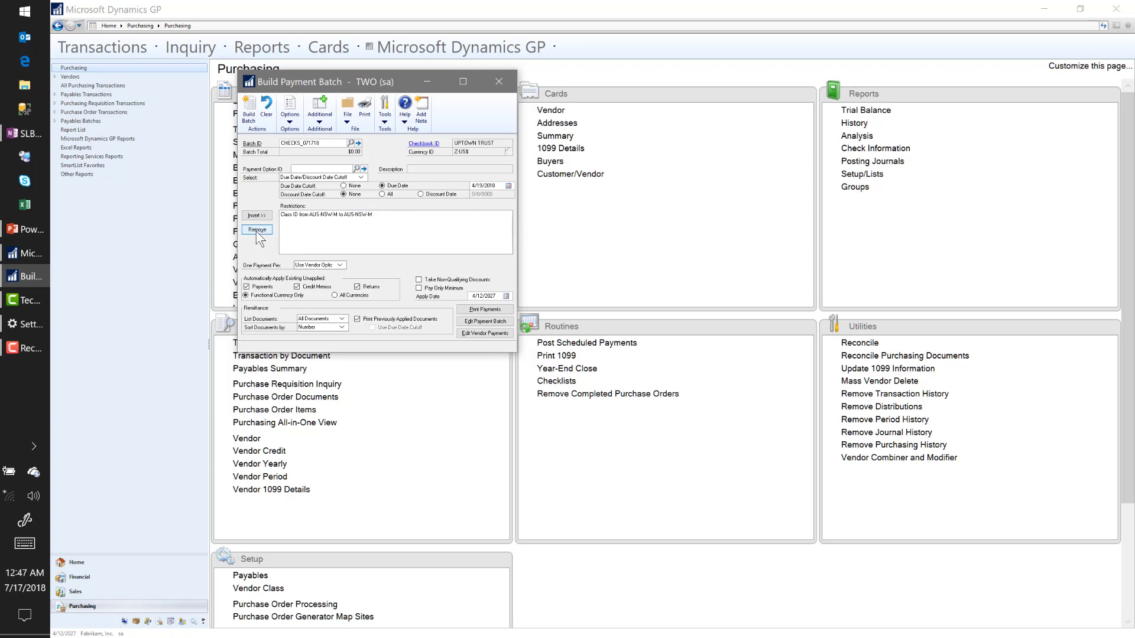
click(300, 214)
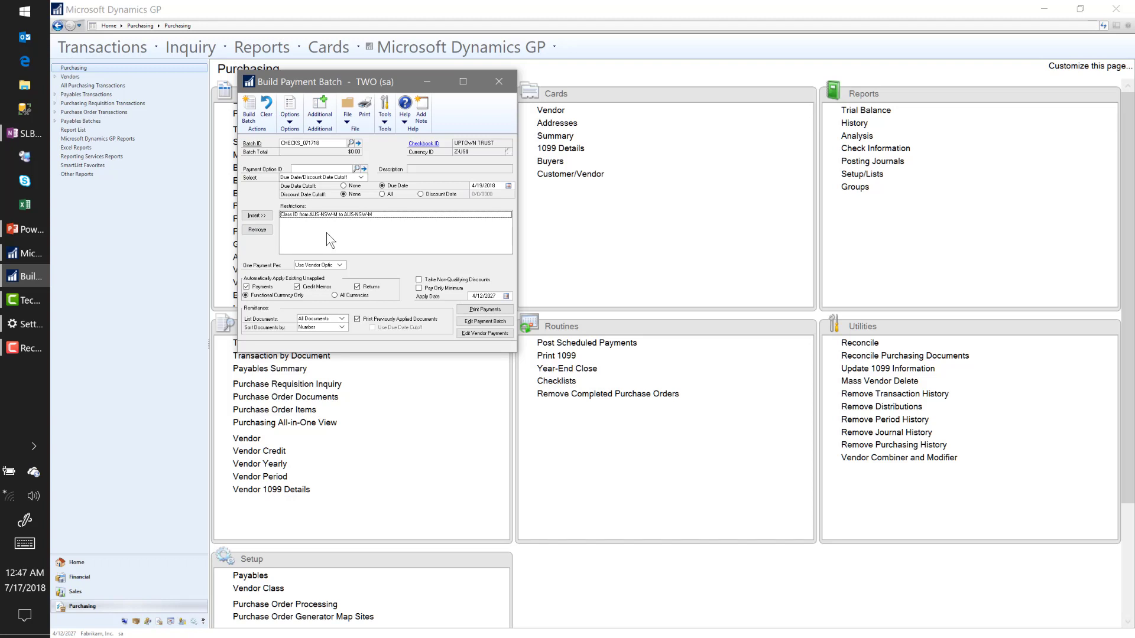
click(248, 113)
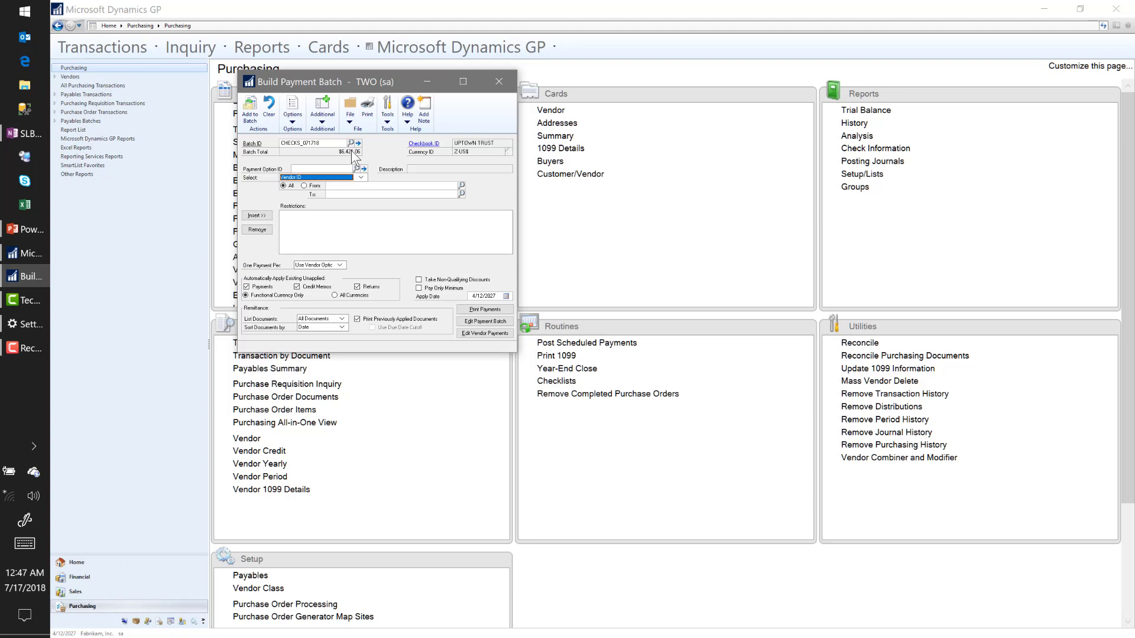
- Check the Process Monitor for running batch processes and return to the Build Payment Batch window
click(429, 48)
click(429, 49)
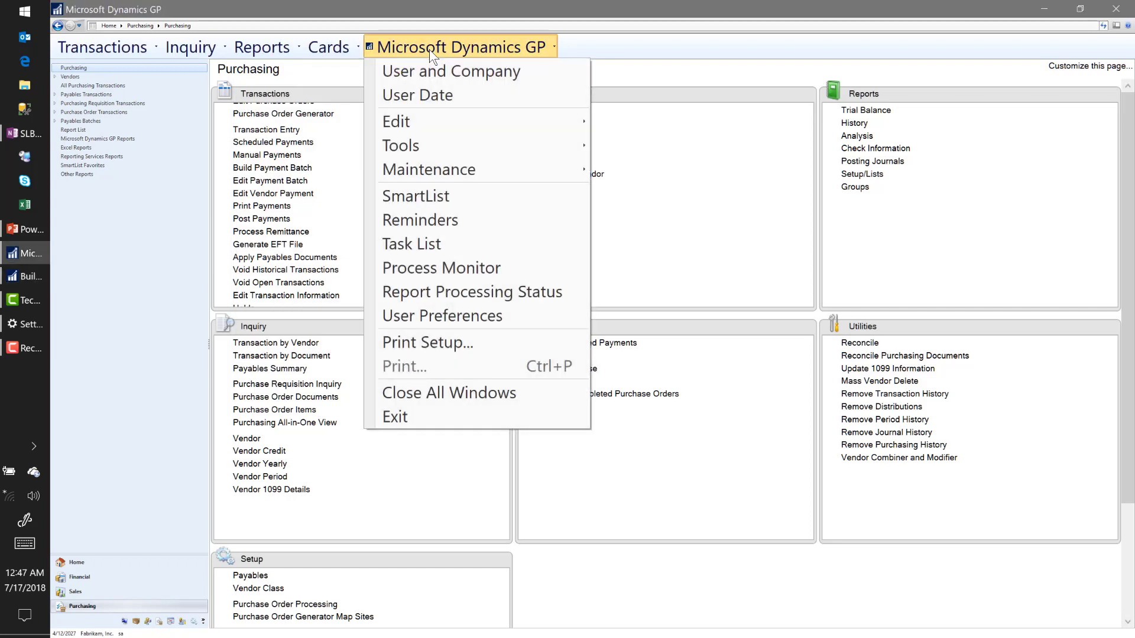
click(480, 267)
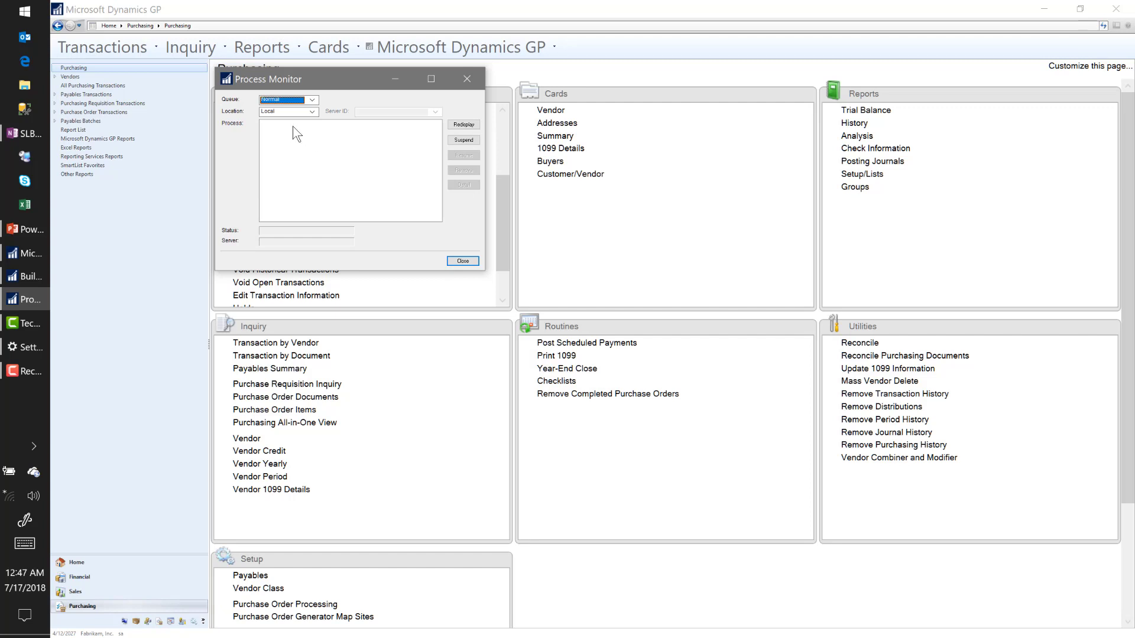
click(463, 261)
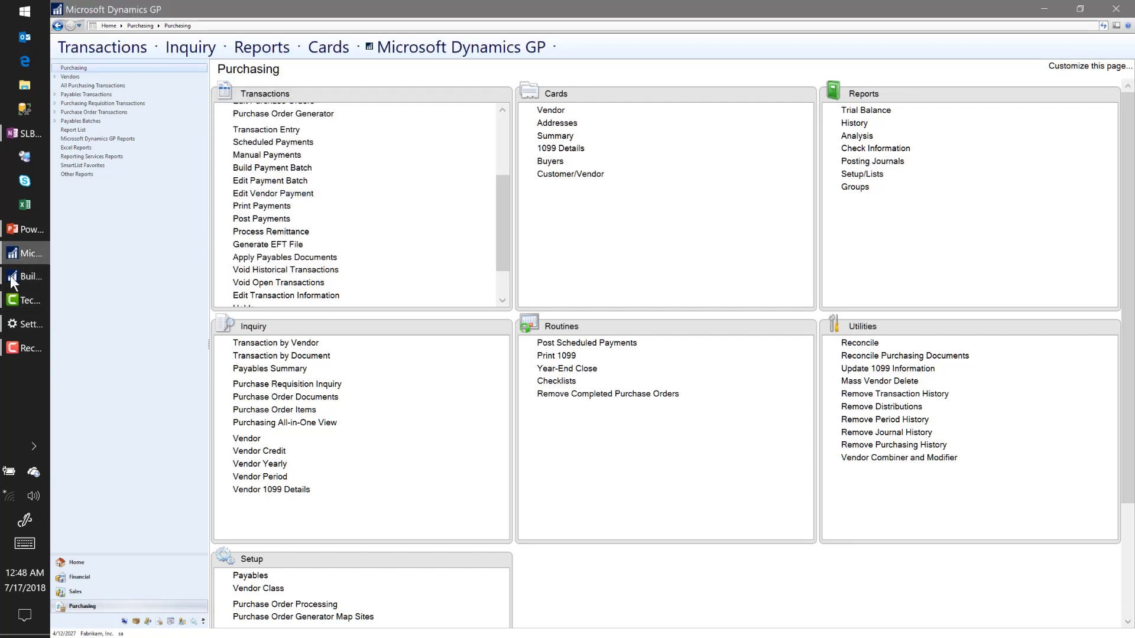
click(28, 279)
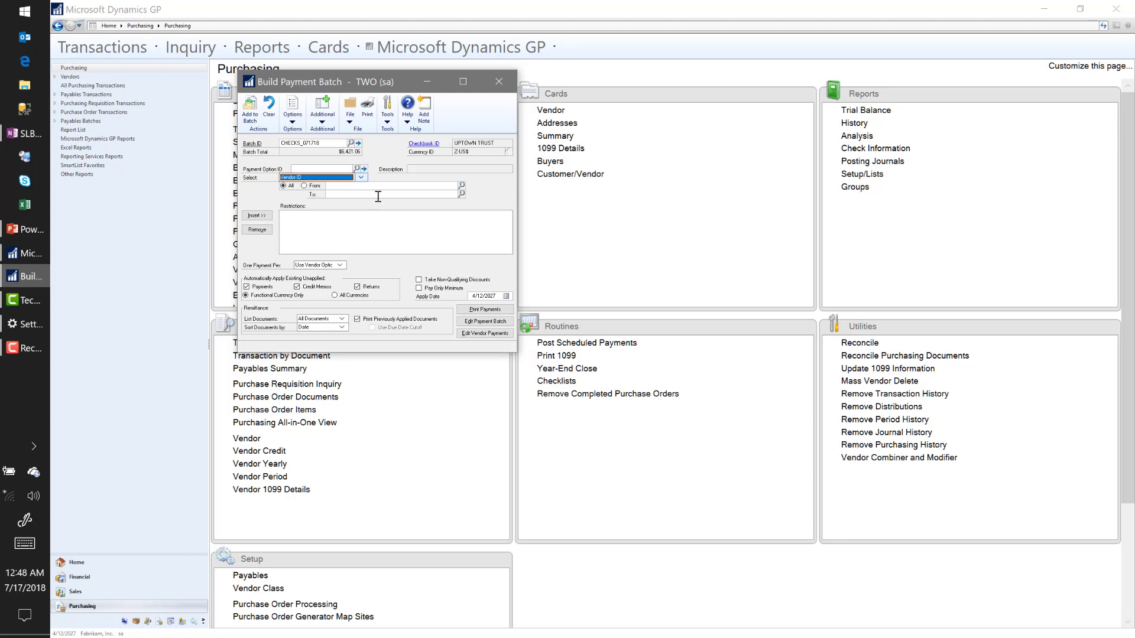
- Edit the built payment batch to exclude the ACETRAVE0001 vouchers due 12/24/2023 and 1/17/2024 from payment
click(473, 321)
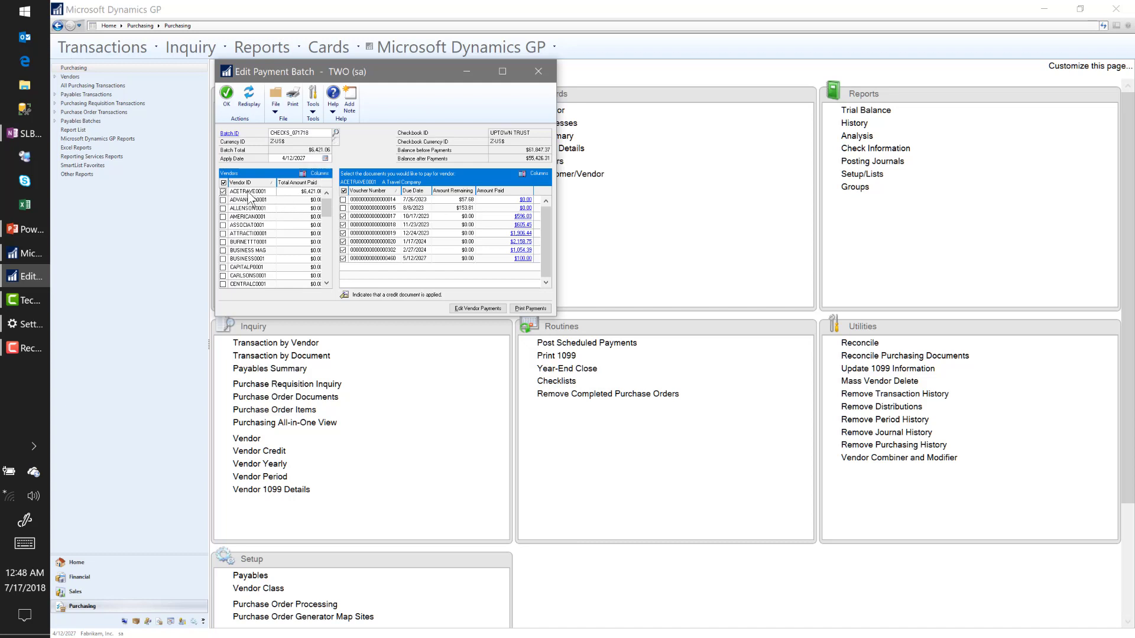
click(343, 233)
click(342, 242)
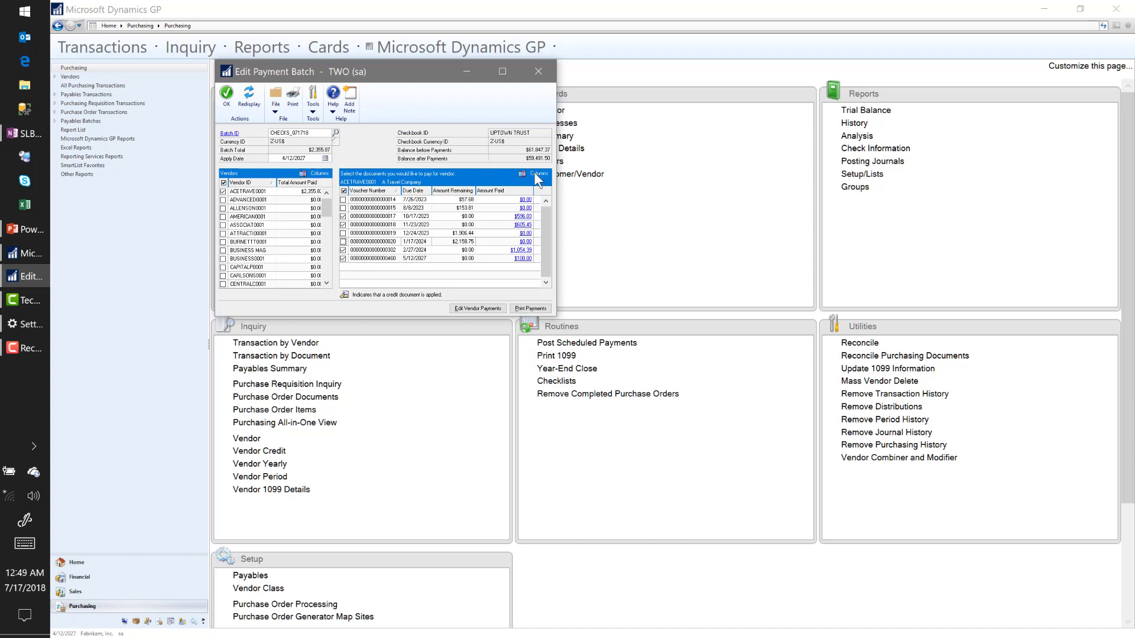
- Add the Class ID column to the vendor list of the payment batch
click(320, 173)
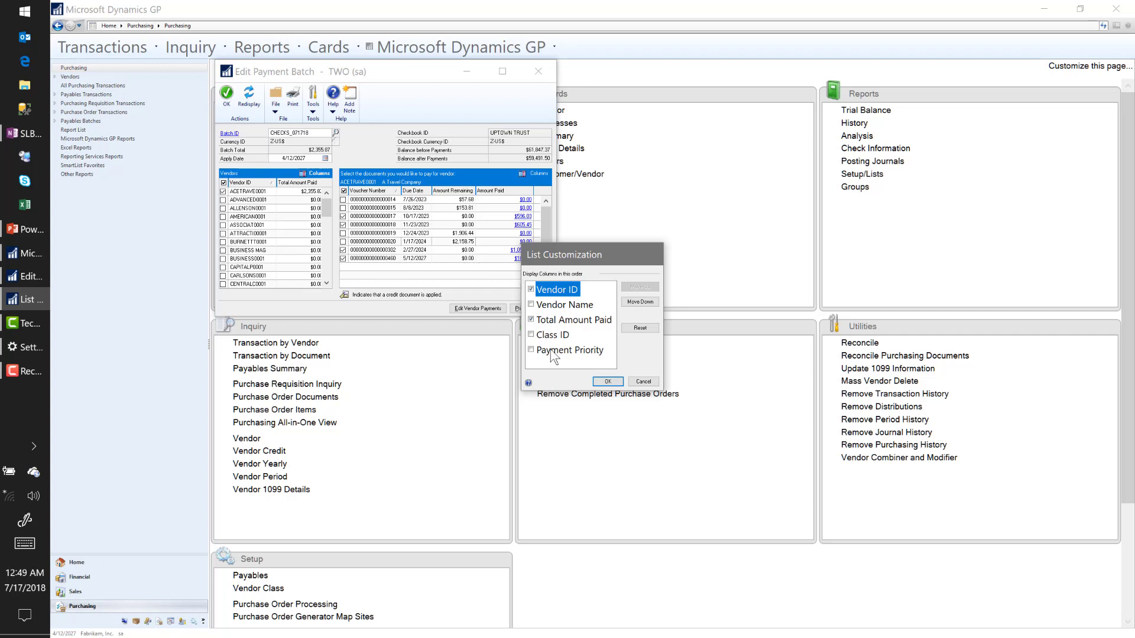
click(531, 335)
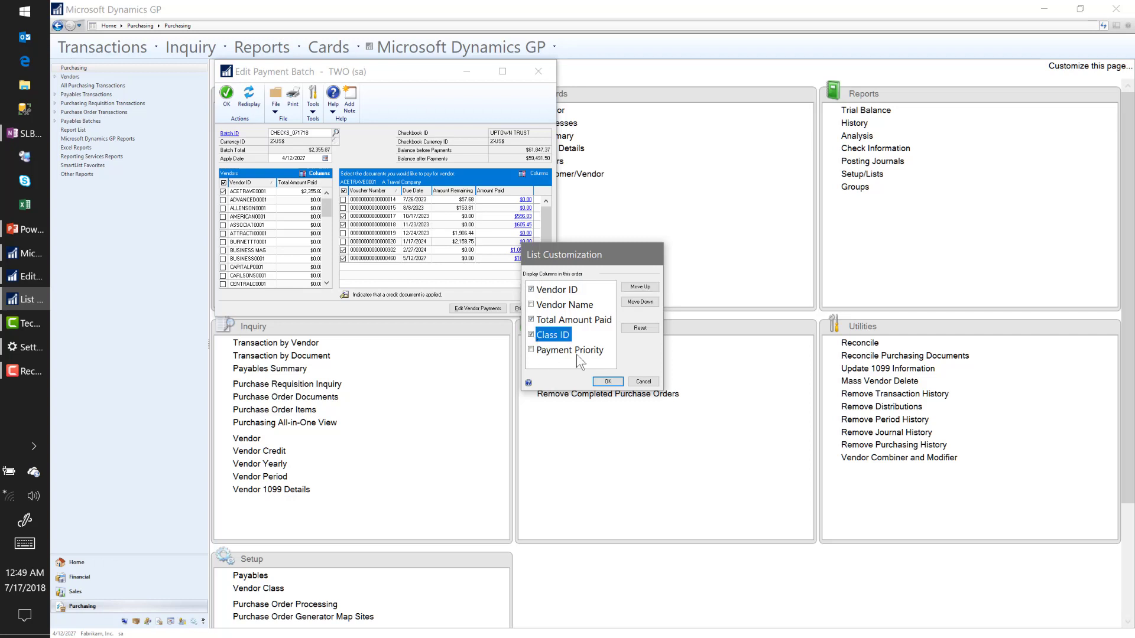
click(607, 382)
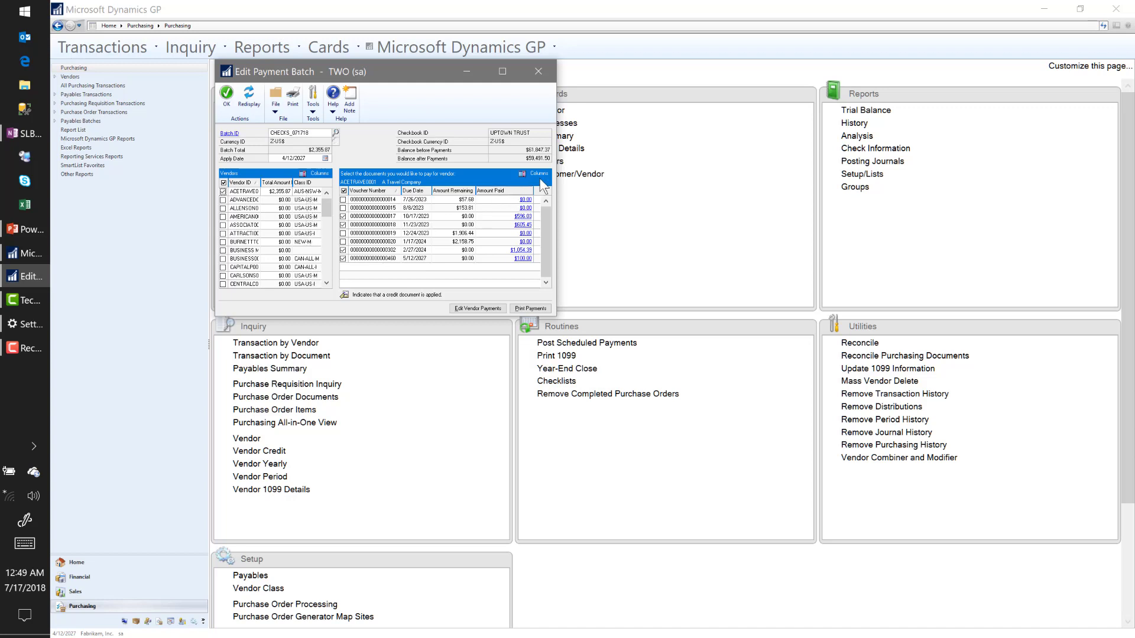
- Add the Document Number column to the payment batch's list of vendor documents
click(538, 175)
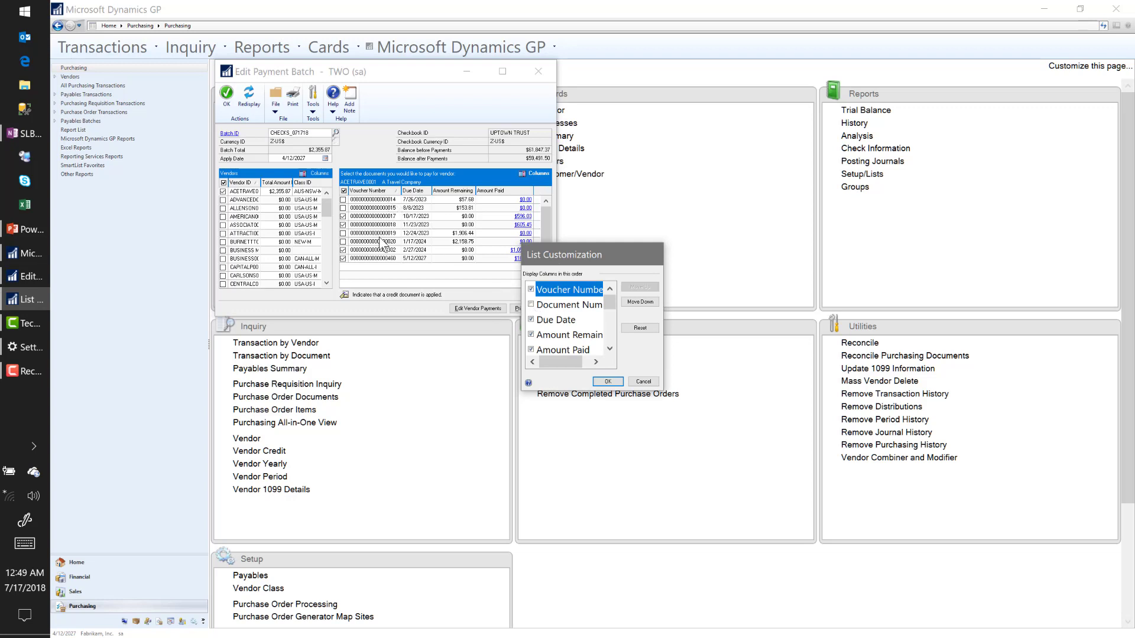
click(531, 305)
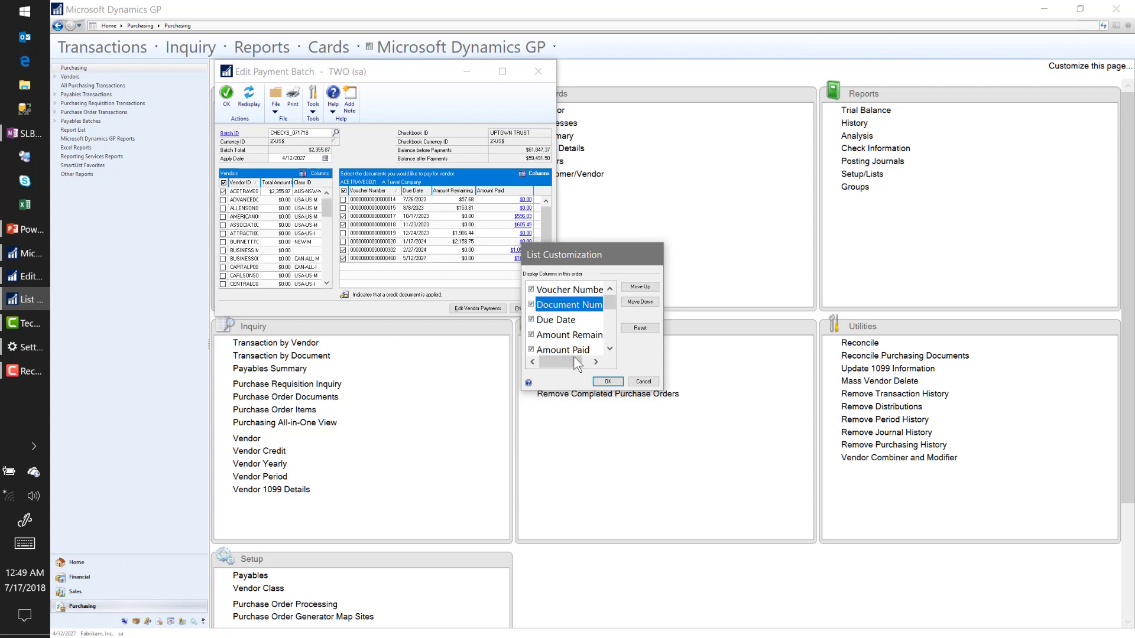
click(607, 382)
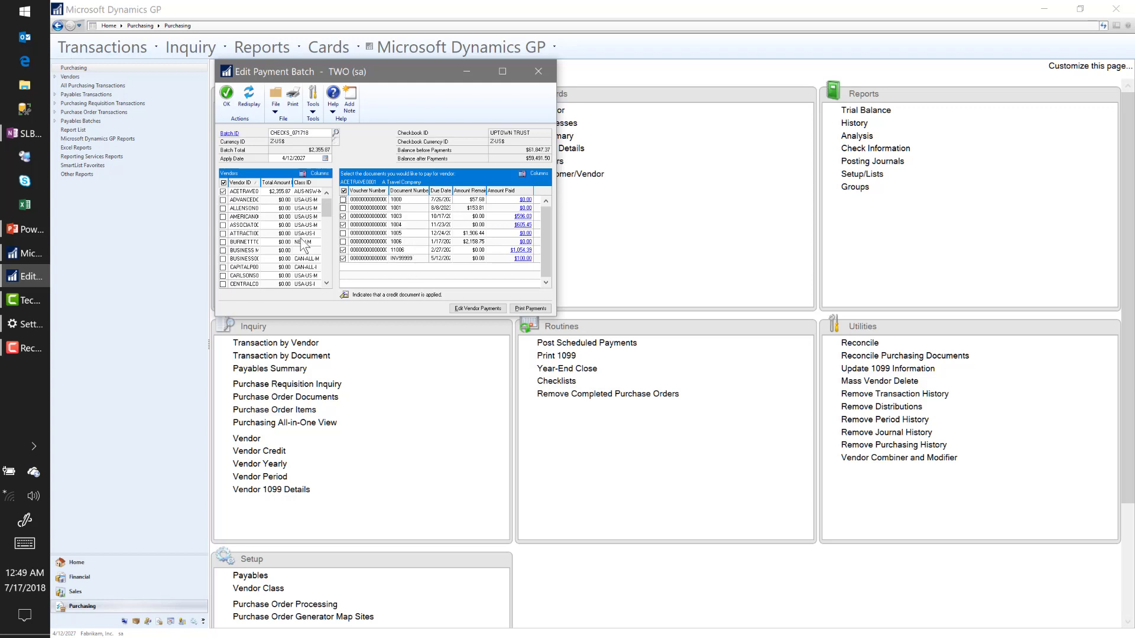
- Include vendor ASSOCIAT0001, CAPITALP0001 documents 2003 and 2004, and the third CENTRALC0001 document in the payment batch
click(246, 225)
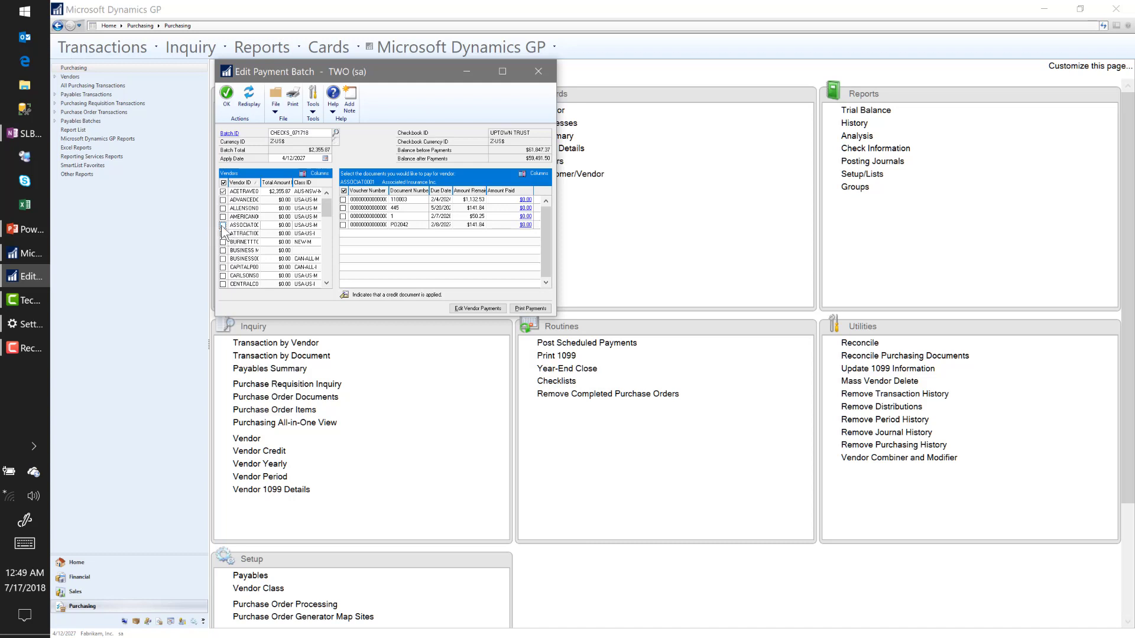
click(222, 225)
click(243, 268)
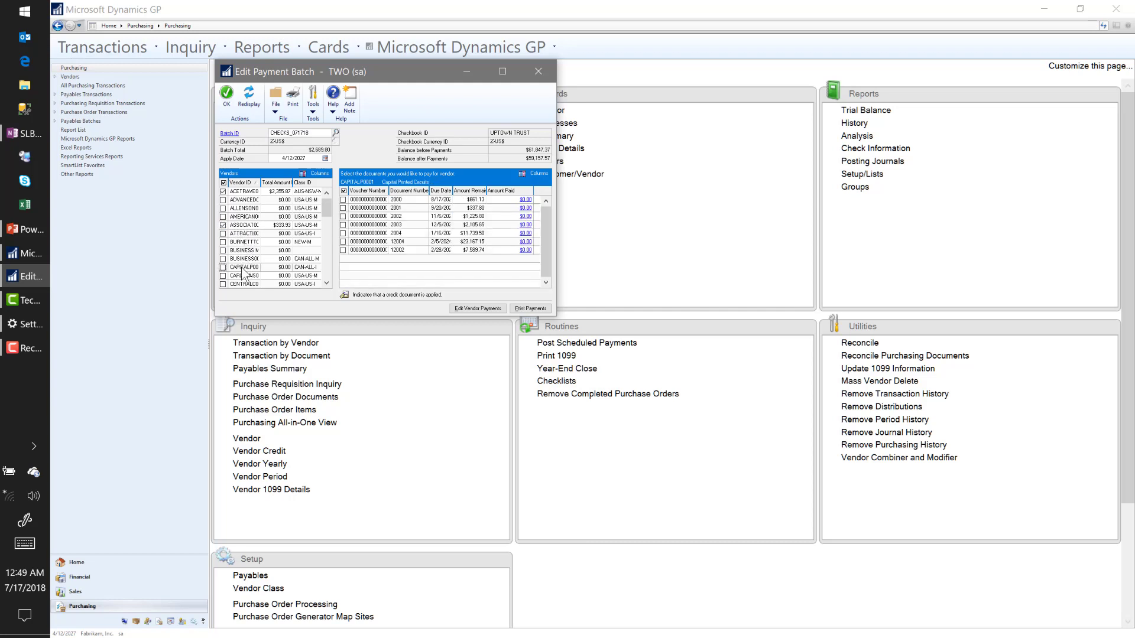
click(343, 225)
click(343, 233)
click(233, 284)
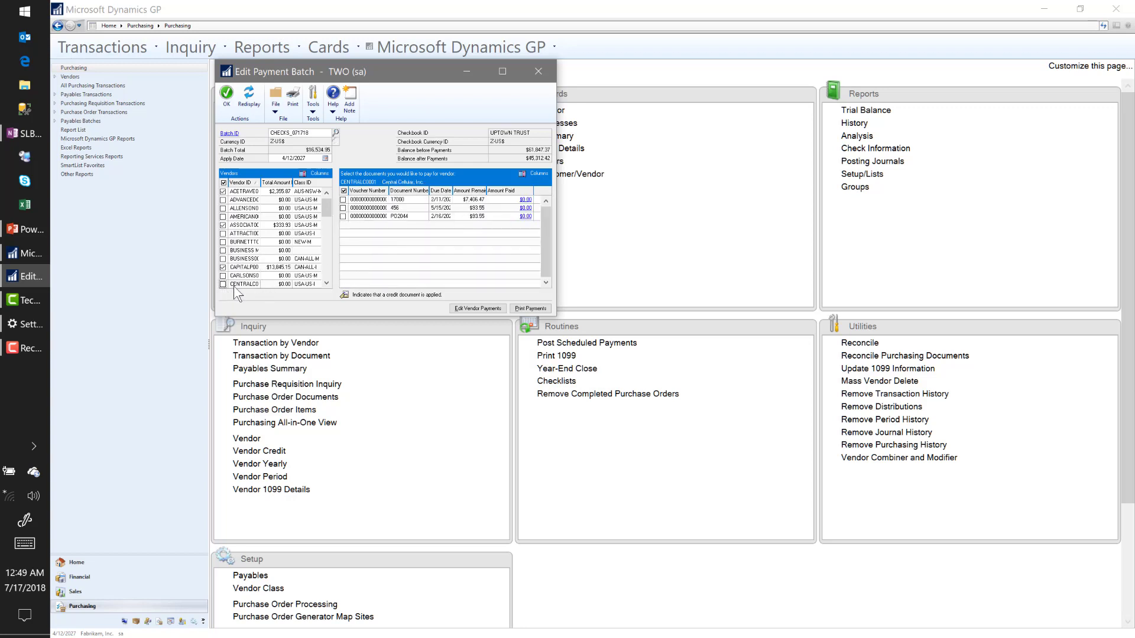
click(342, 217)
- Proceed to printing the batch's payments and enter the check comment "Check Comment - My Company Payments"
click(530, 308)
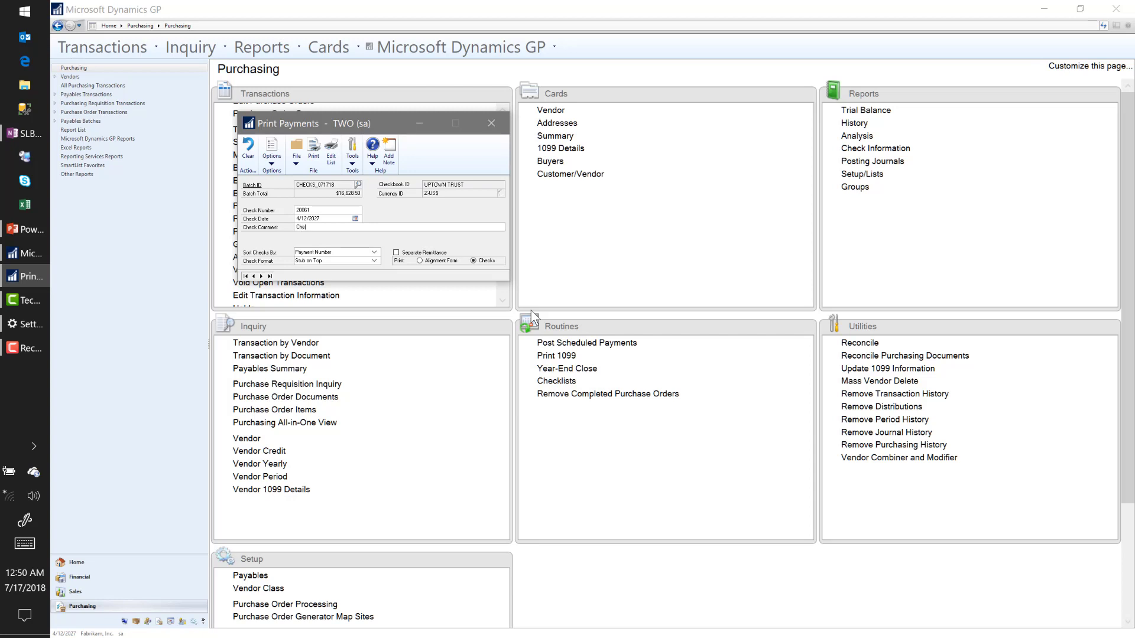
text(ck Comment - My Company Payments)
key(Tab)
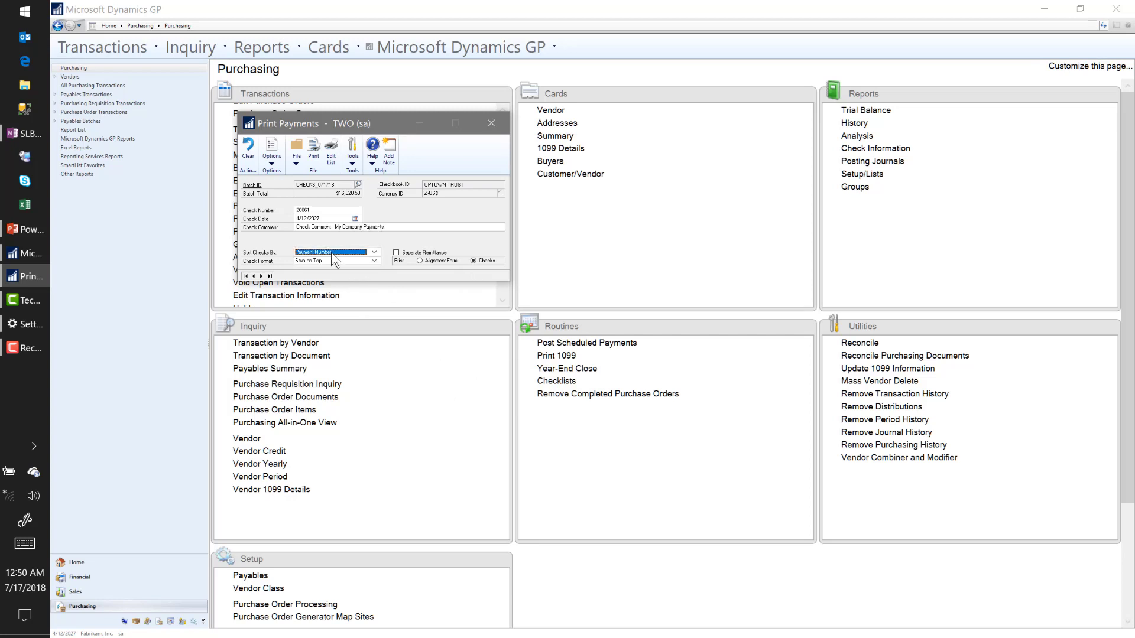
- Try sorting the checks by ZIP Code and return the sort order to Payment Number
click(313, 252)
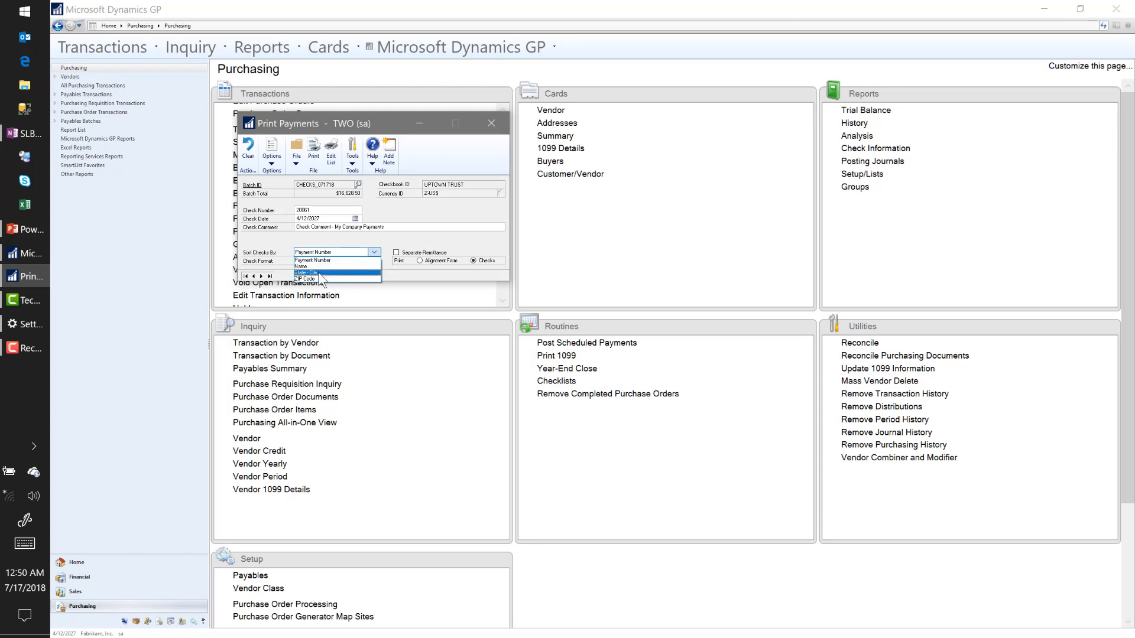
click(312, 278)
click(323, 253)
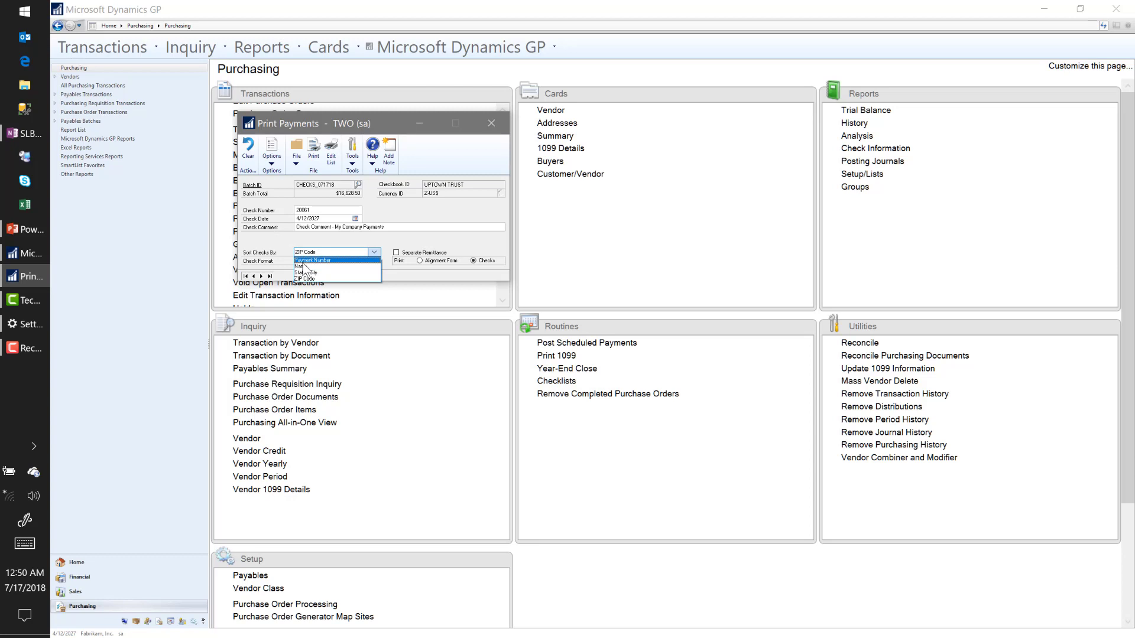
click(319, 261)
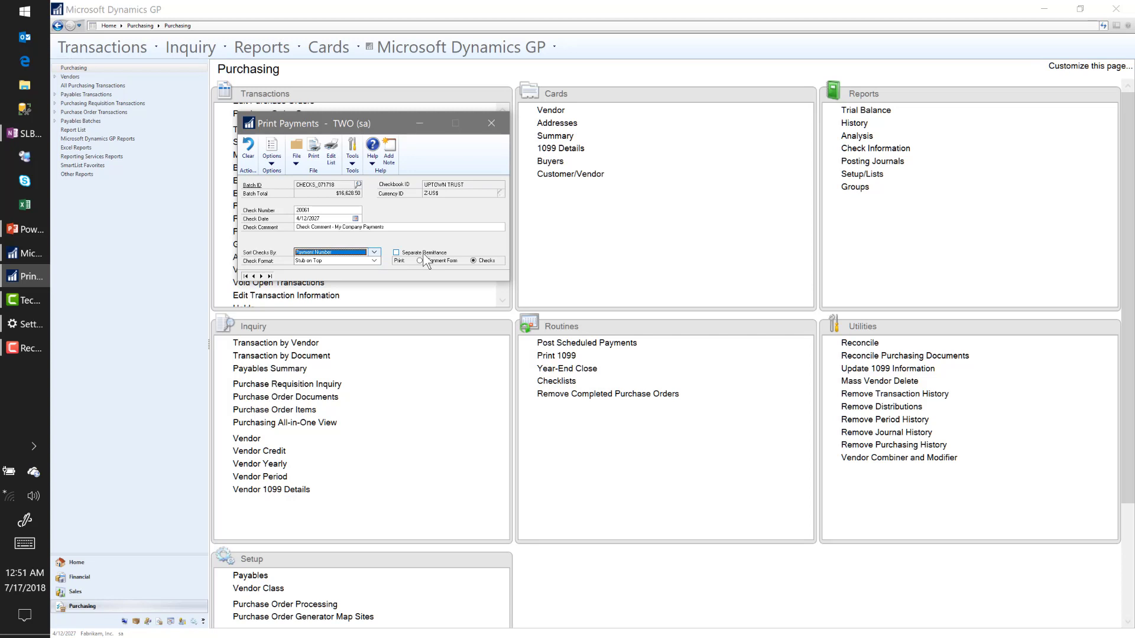
- Print the computer check edit list and its Exception Report to the screen
click(332, 158)
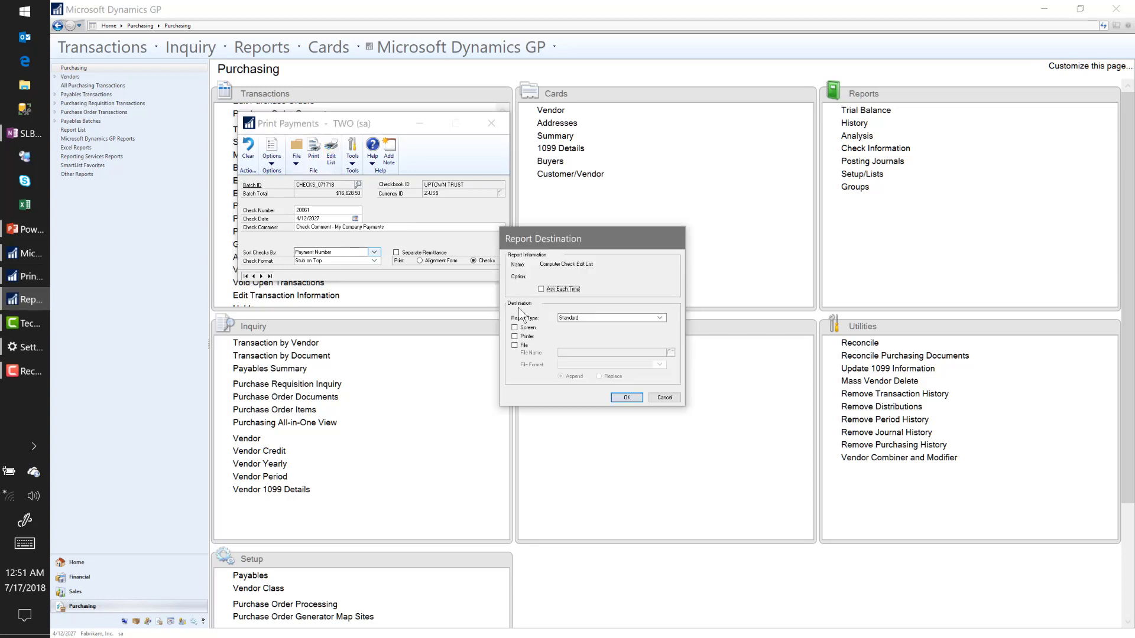
click(521, 329)
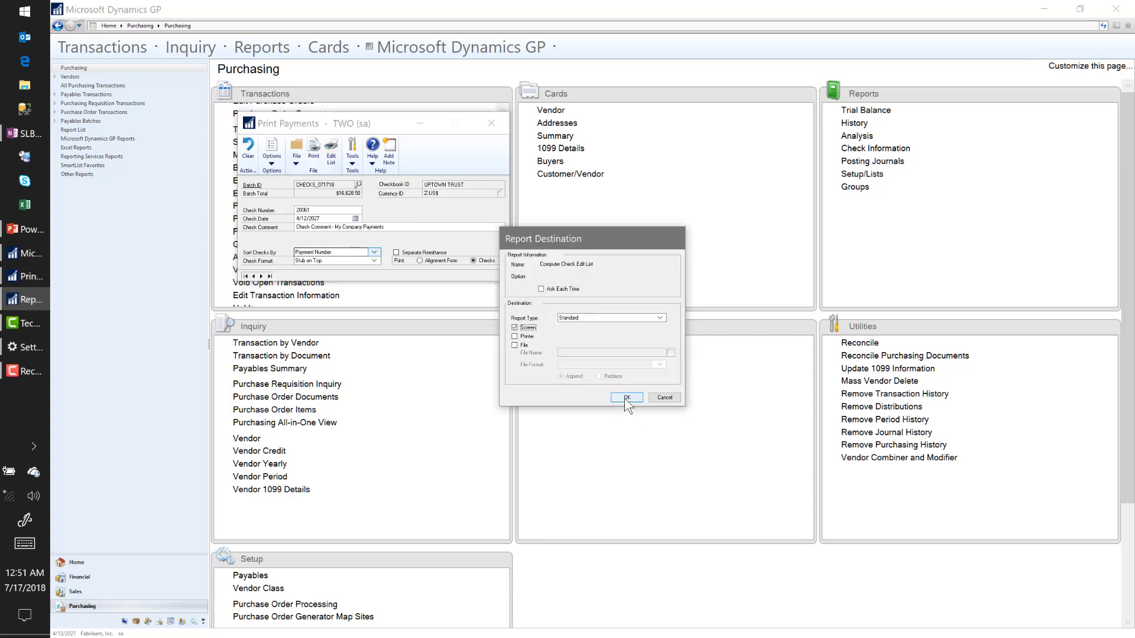
click(626, 398)
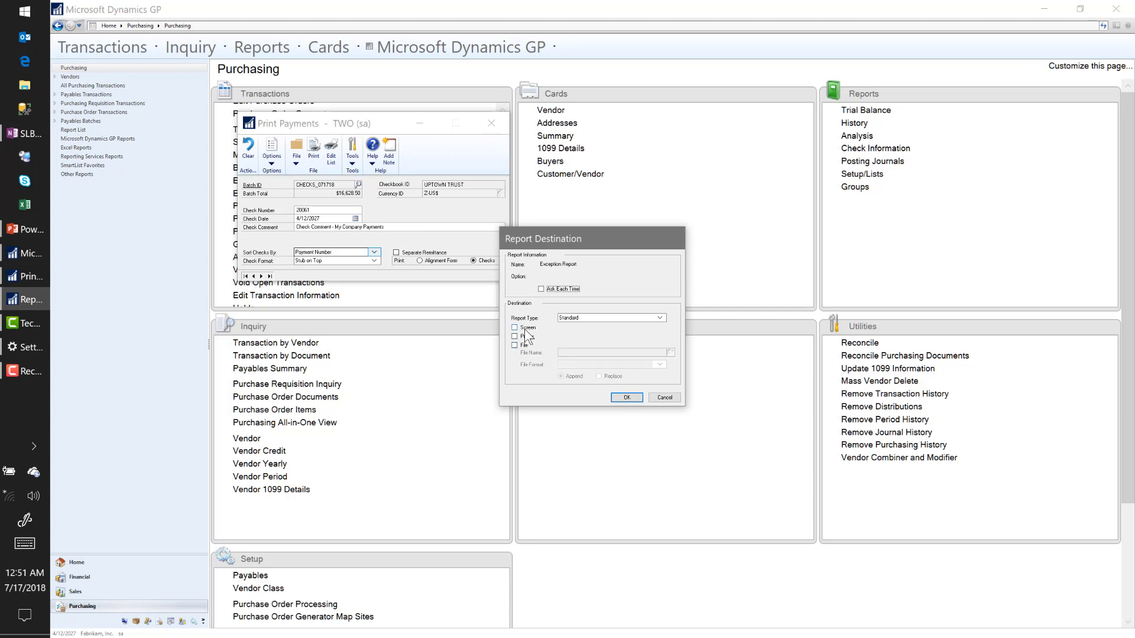
click(522, 328)
click(630, 398)
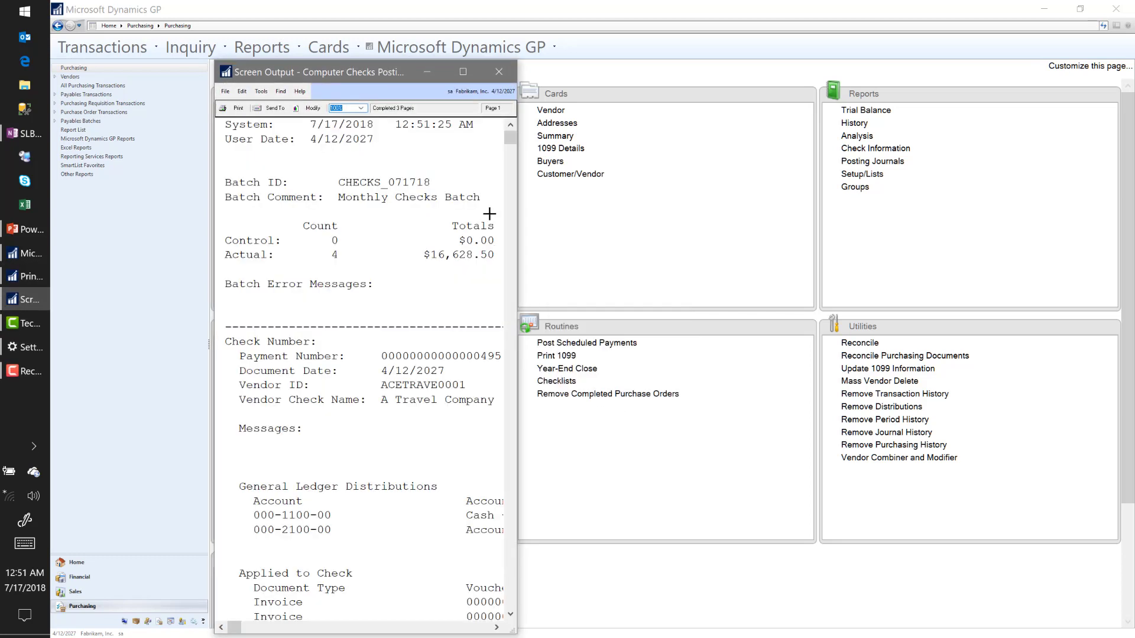
- Review the batch summary in the full-size Computer Checks Edit List, and close it and the email exception report
click(468, 70)
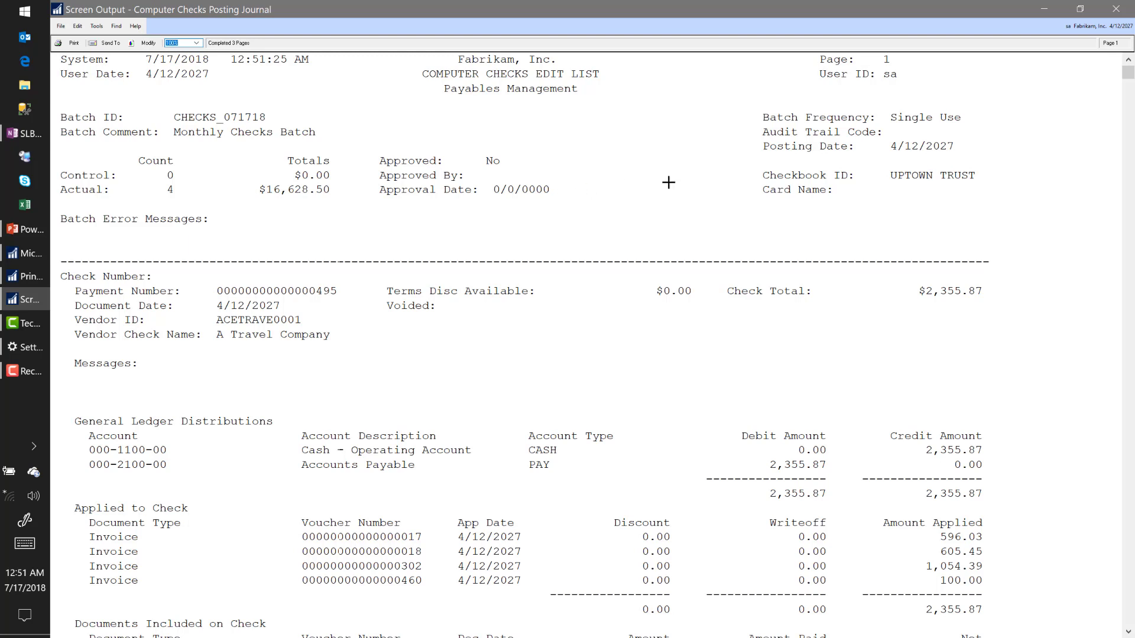
click(285, 200)
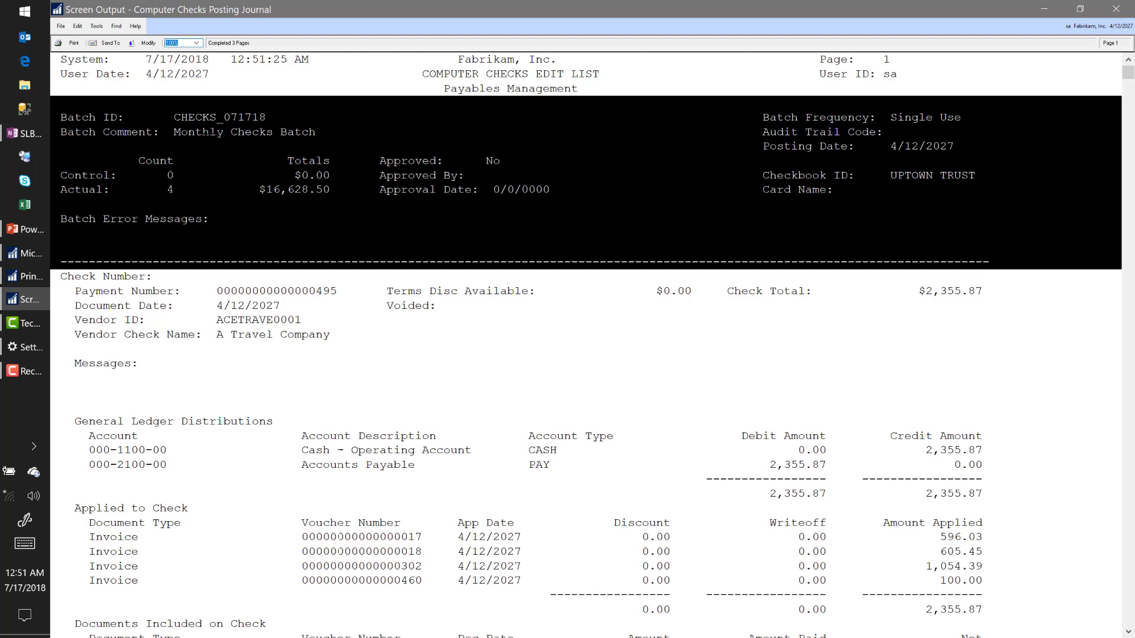
click(1114, 9)
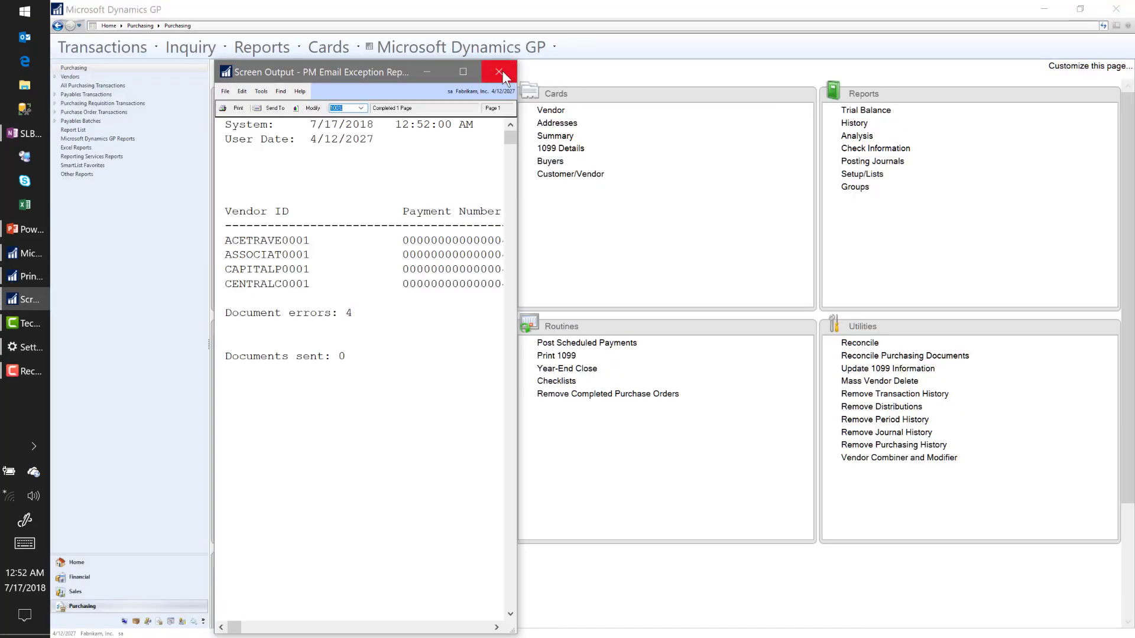
click(502, 72)
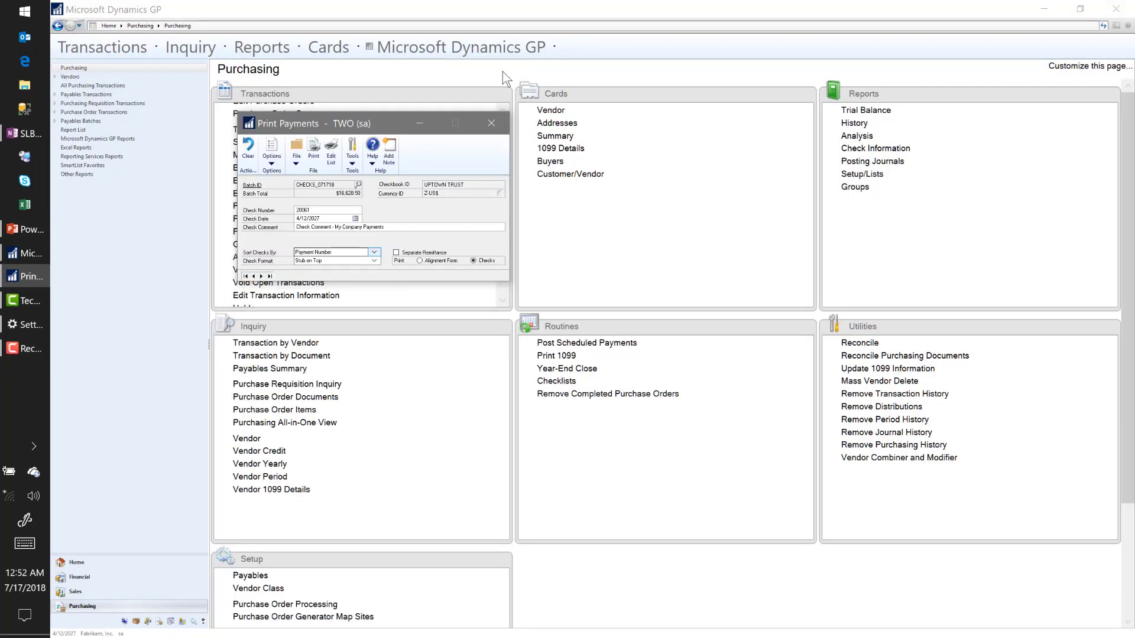
- Print the batch's checks to the screen using the Stub on Top format
click(312, 157)
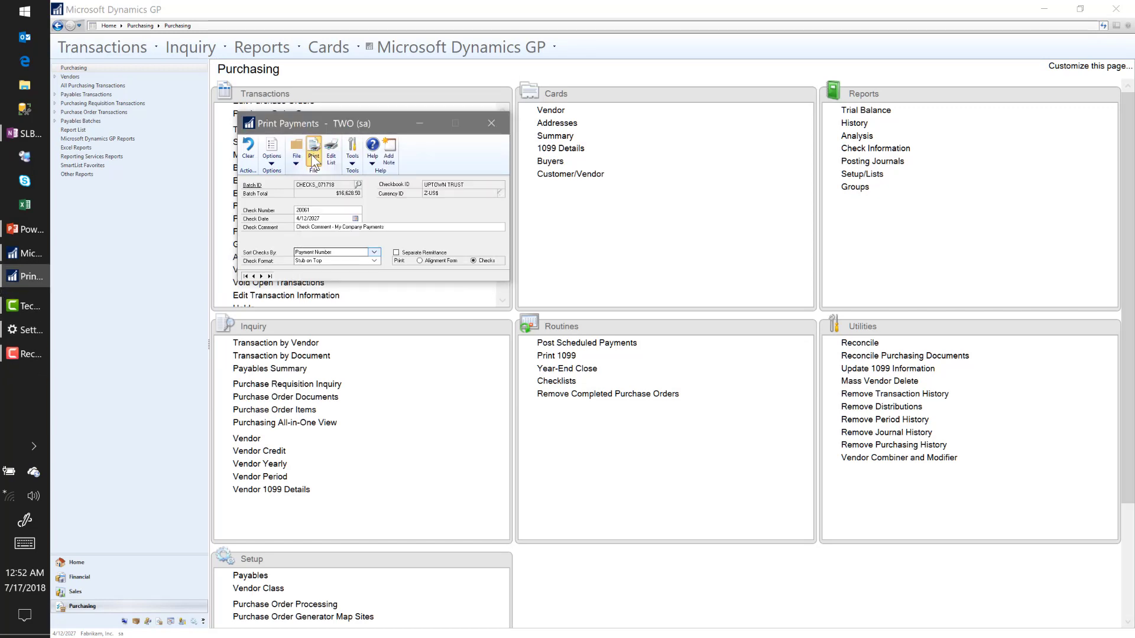
click(514, 328)
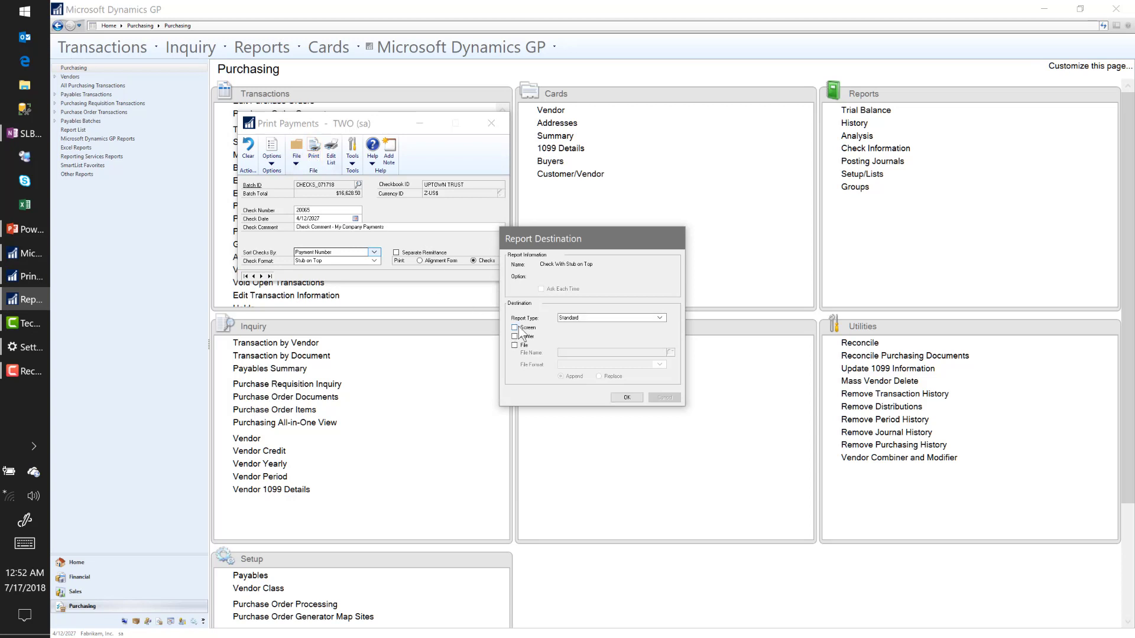
click(626, 397)
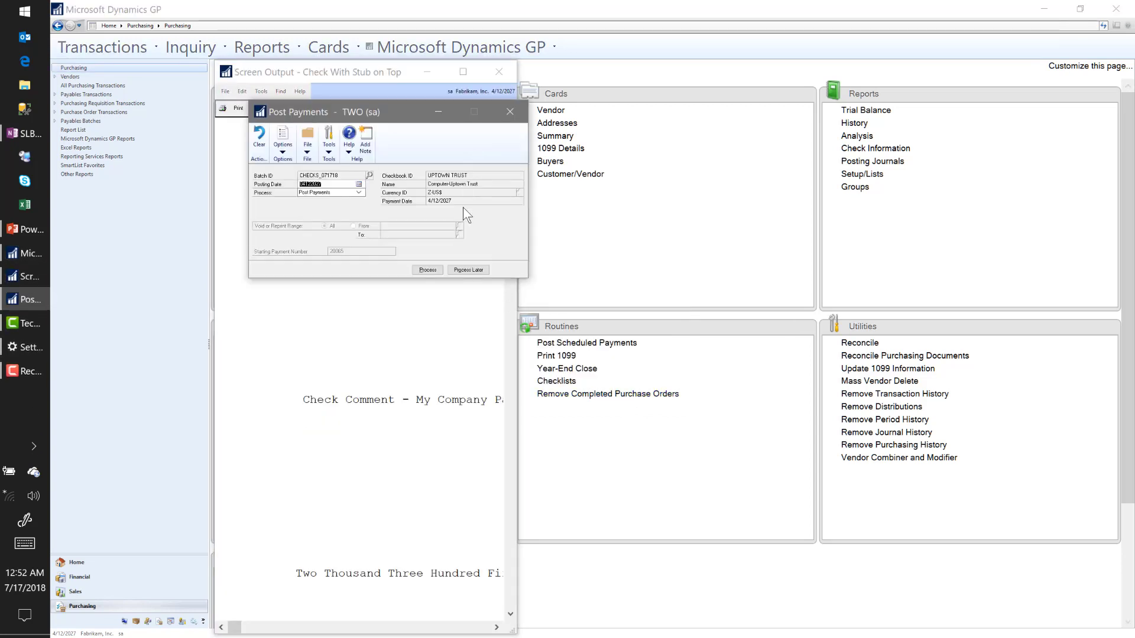
- Examine the printed checks' stubs, check comment, amounts and payee addresses at full size, and close the check output
click(460, 77)
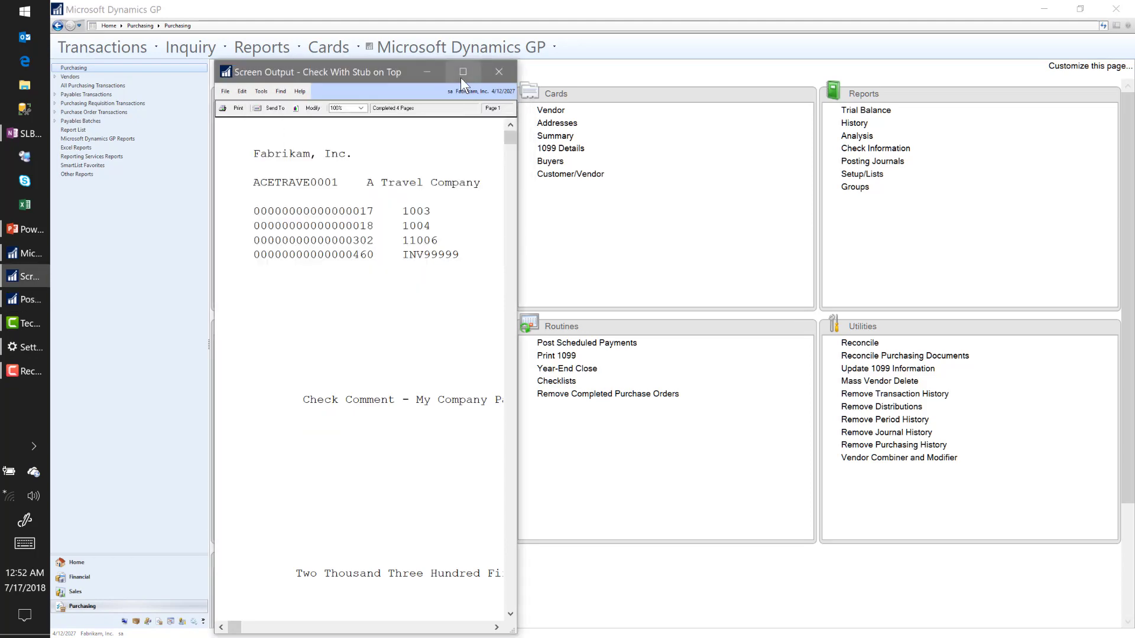
click(462, 75)
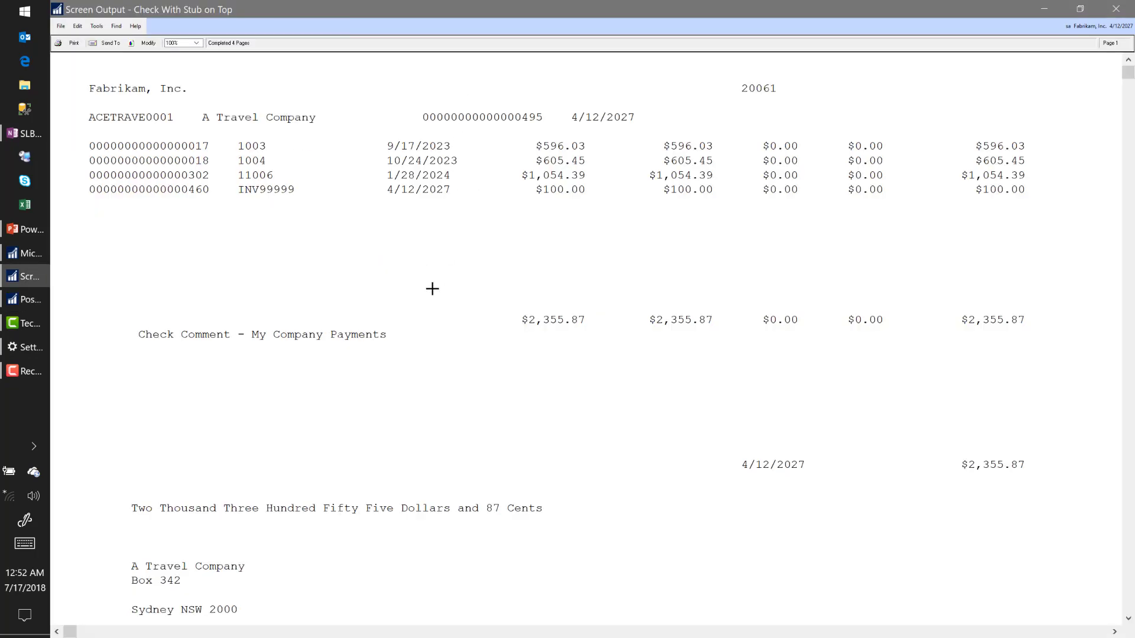
scroll(432, 288, down, 3)
scroll(432, 288, down, 2)
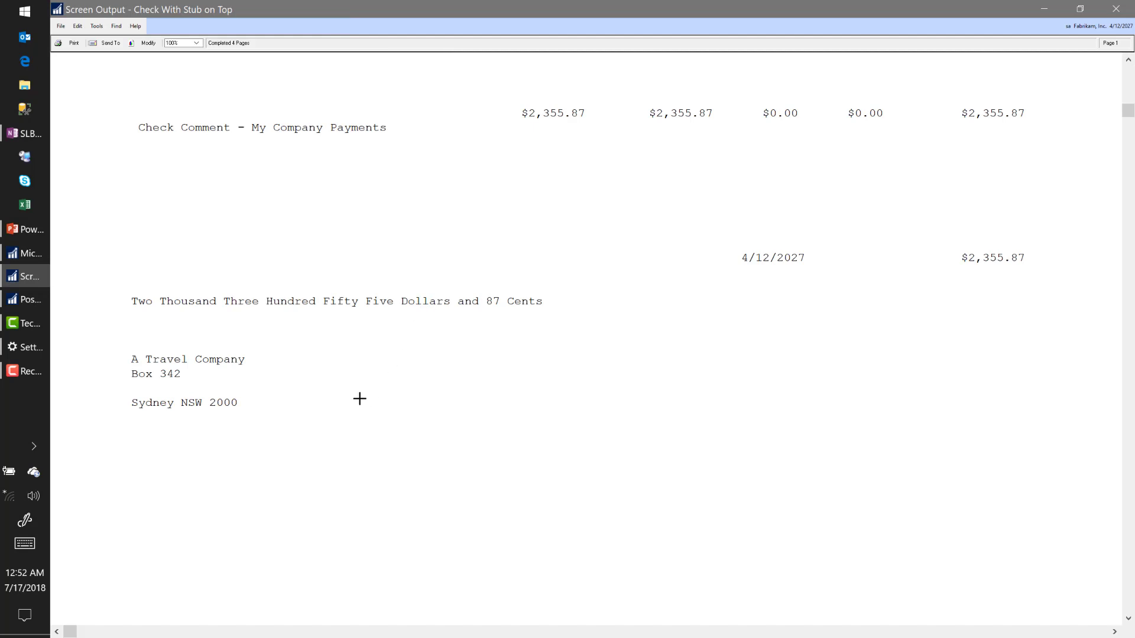
scroll(328, 413, down, 1)
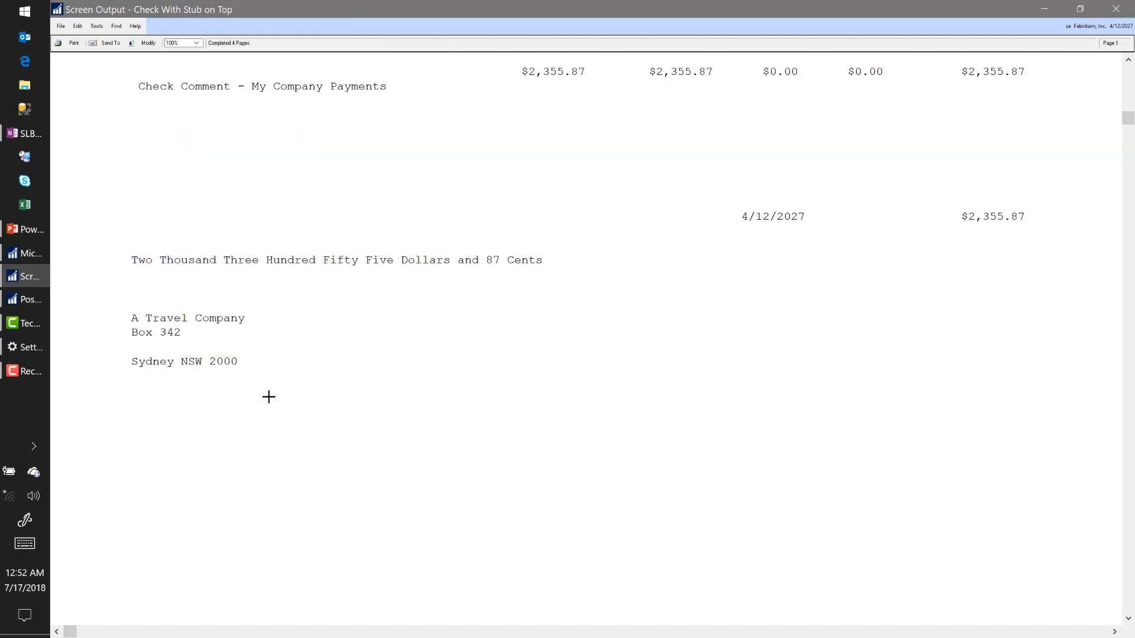
scroll(255, 441, down, 1)
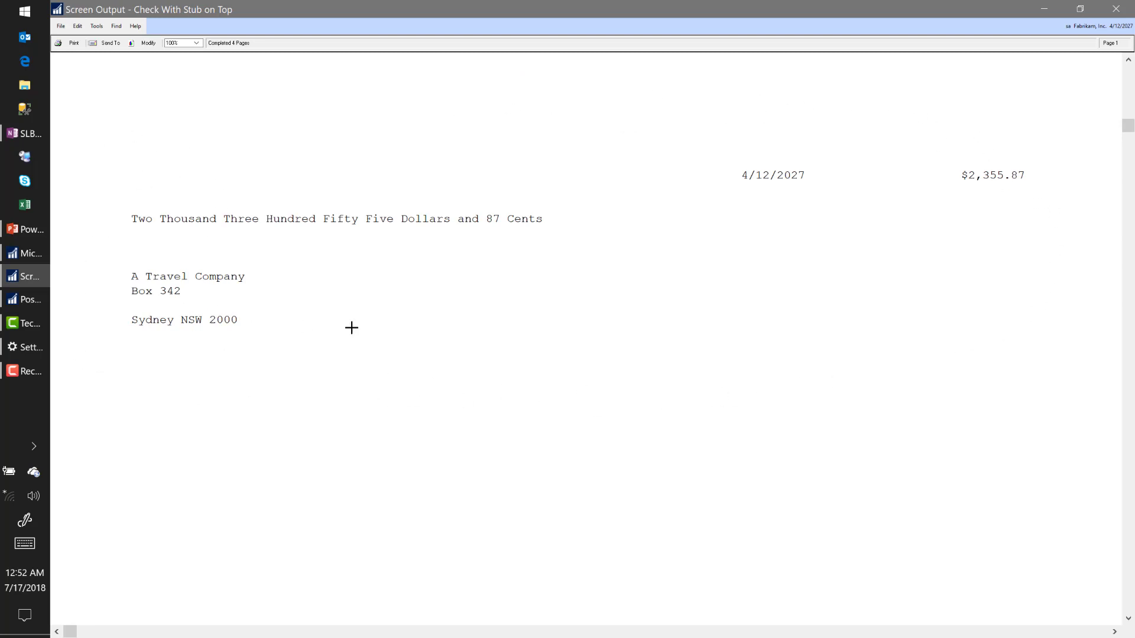
scroll(342, 319, up, 6)
scroll(335, 313, up, 1)
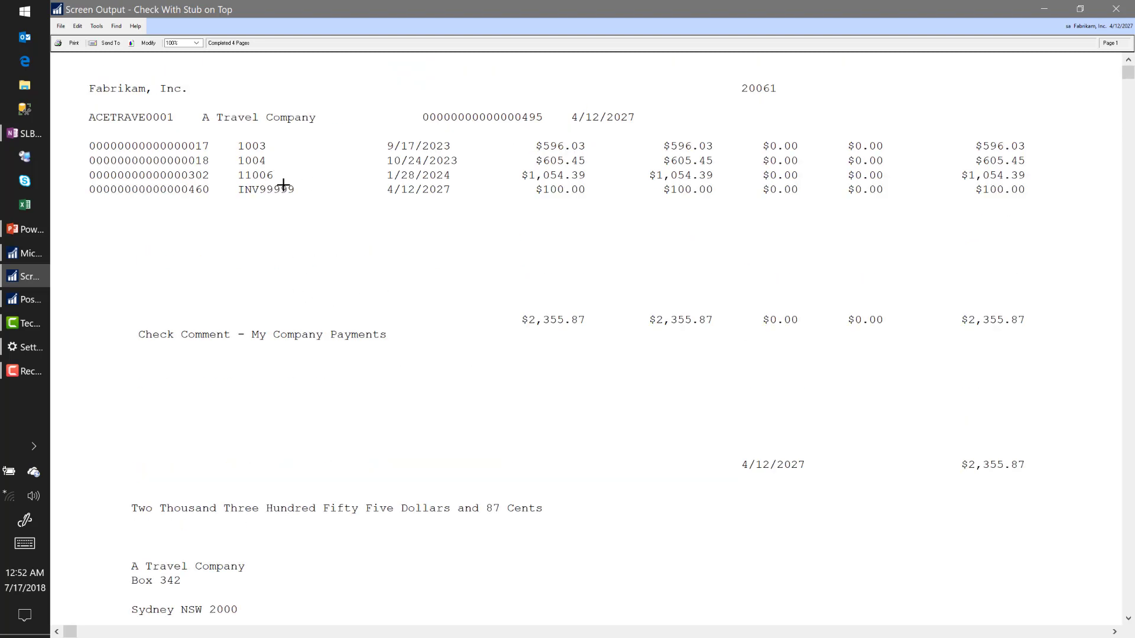
scroll(322, 220, down, 20)
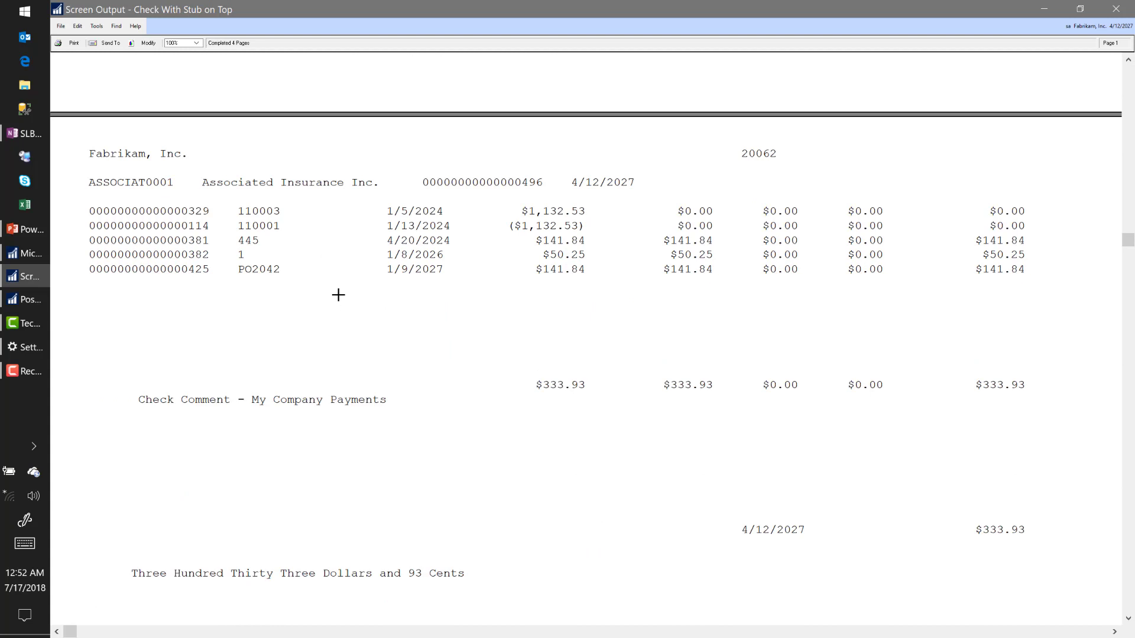
scroll(337, 293, down, 3)
scroll(338, 294, down, 3)
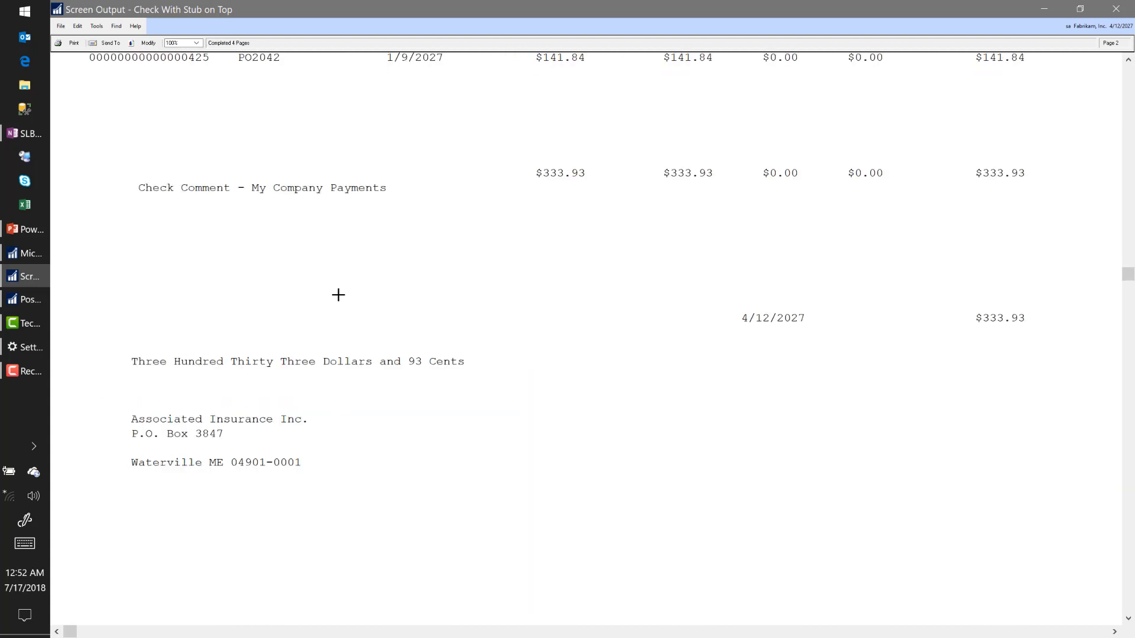
scroll(338, 294, up, 16)
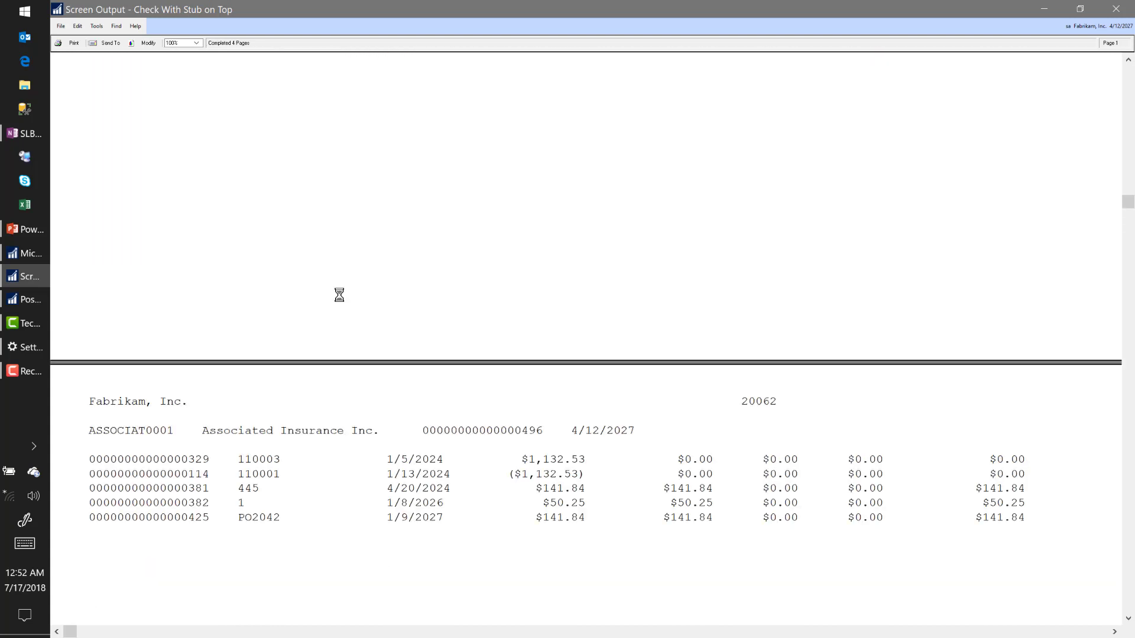
scroll(342, 301, up, 9)
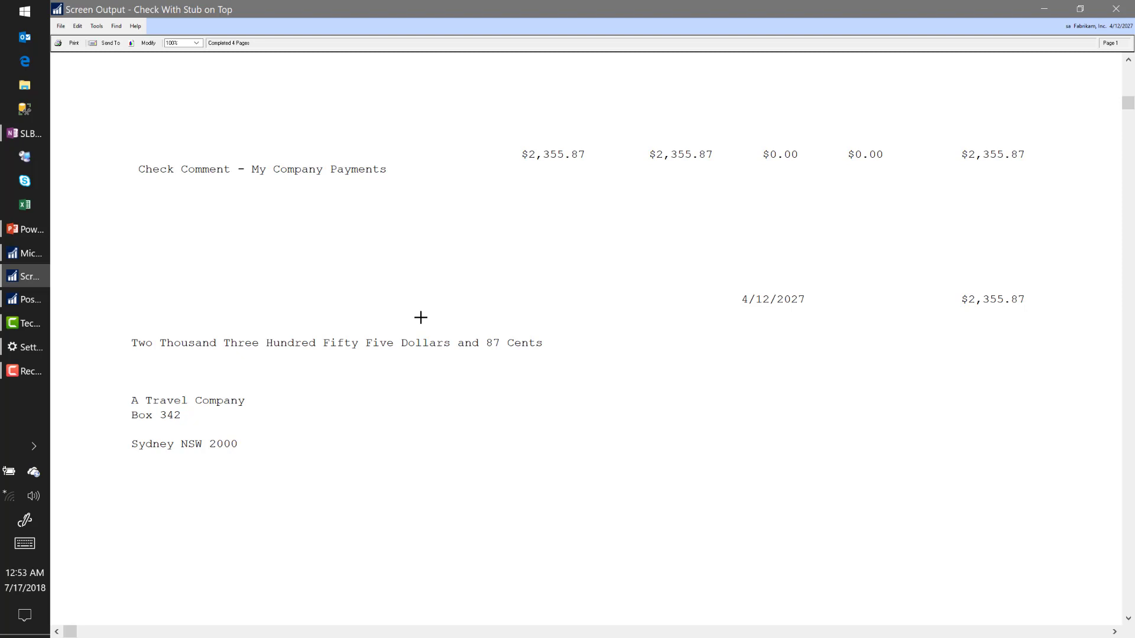
click(1114, 10)
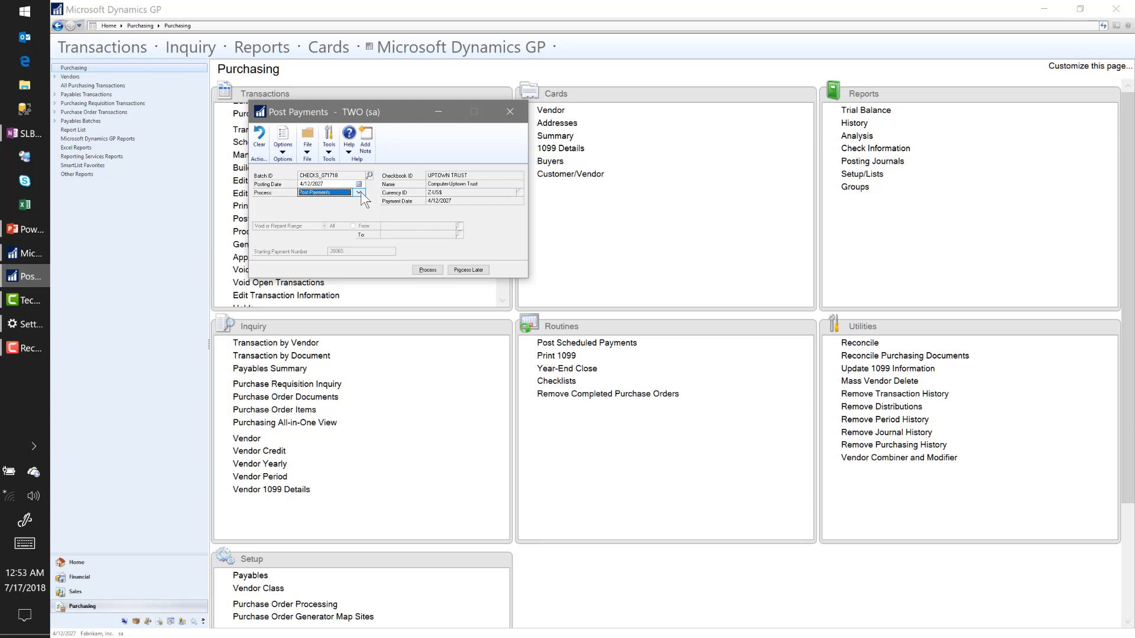
- Try the Reprint Payments process for the batch and select its starting payment number
click(359, 192)
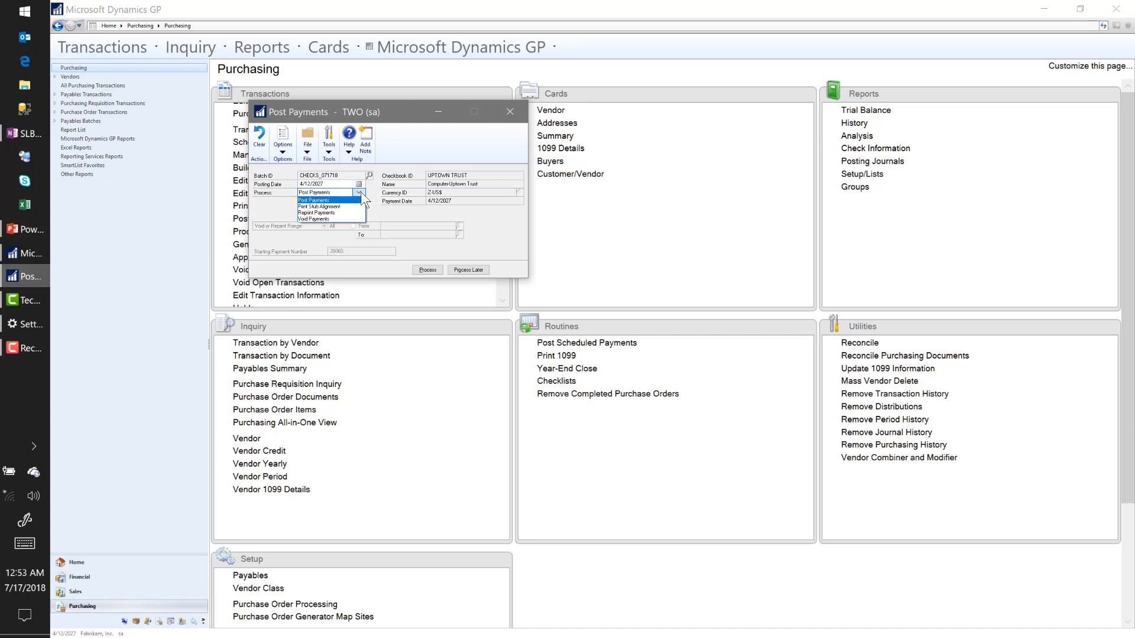
click(329, 214)
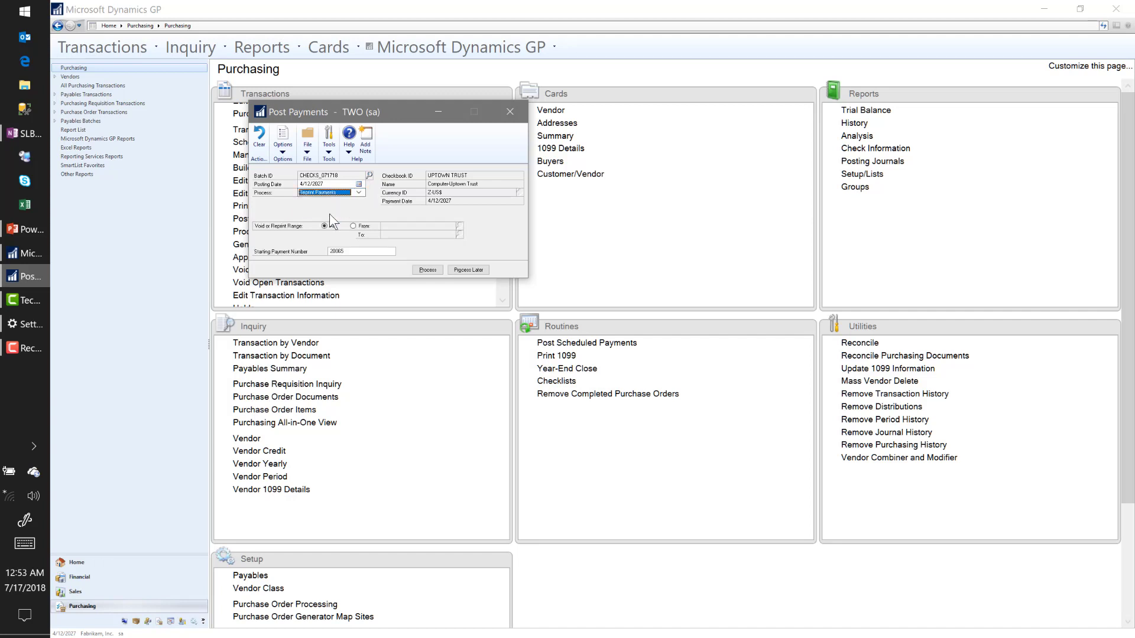
click(348, 252)
double_click(343, 252)
key(Tab)
- Try the stub alignment process and return the batch's process to Post Payments
click(358, 193)
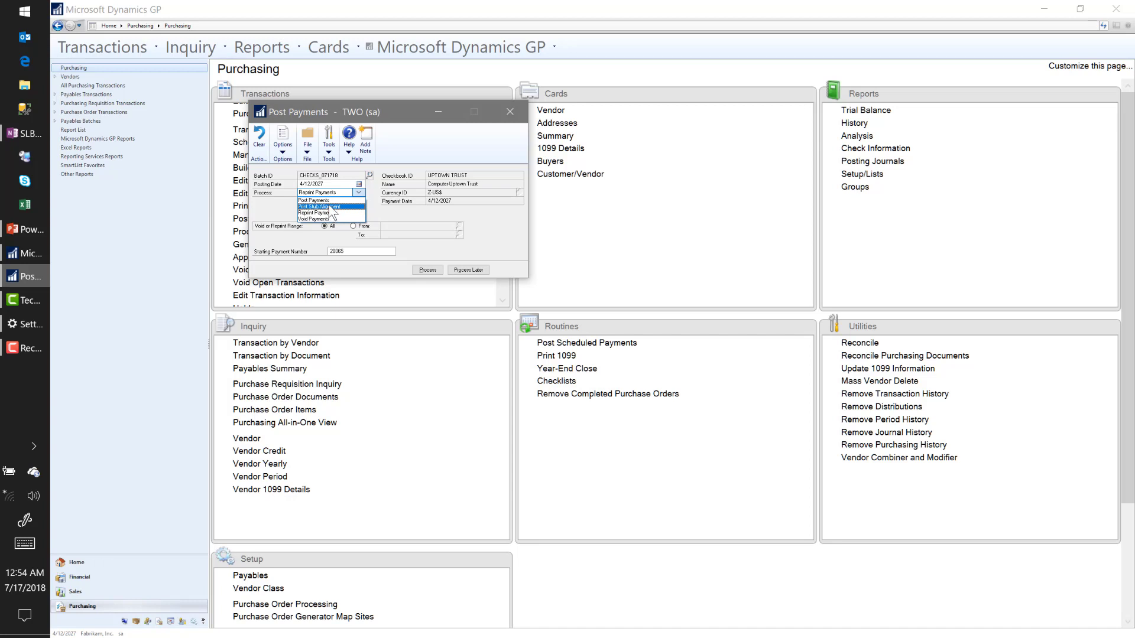
click(325, 207)
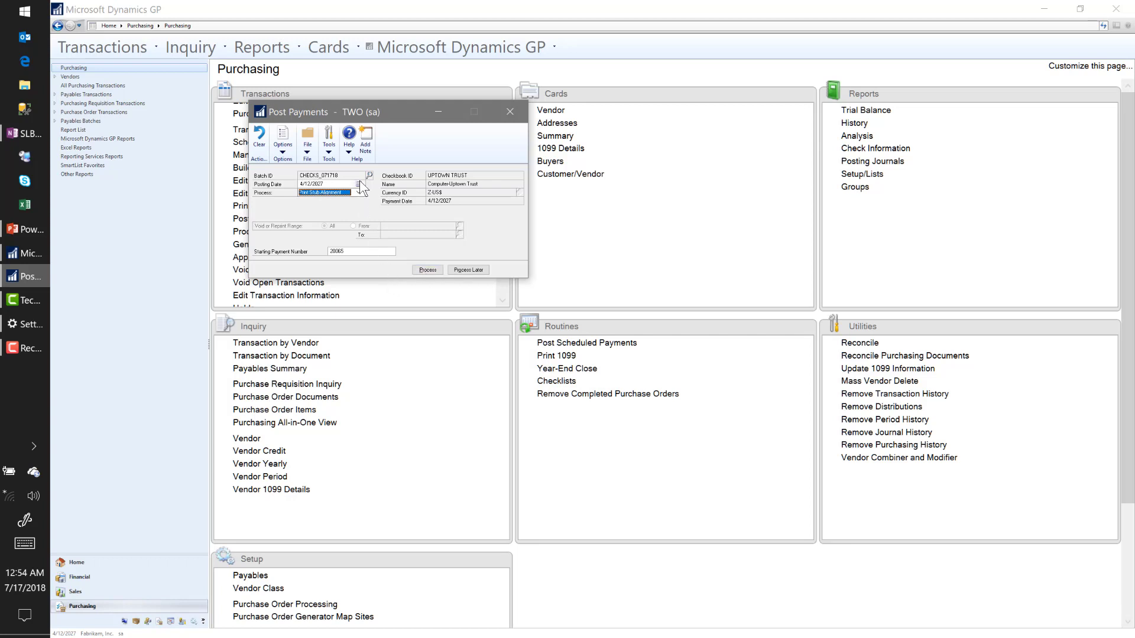
click(358, 194)
click(342, 201)
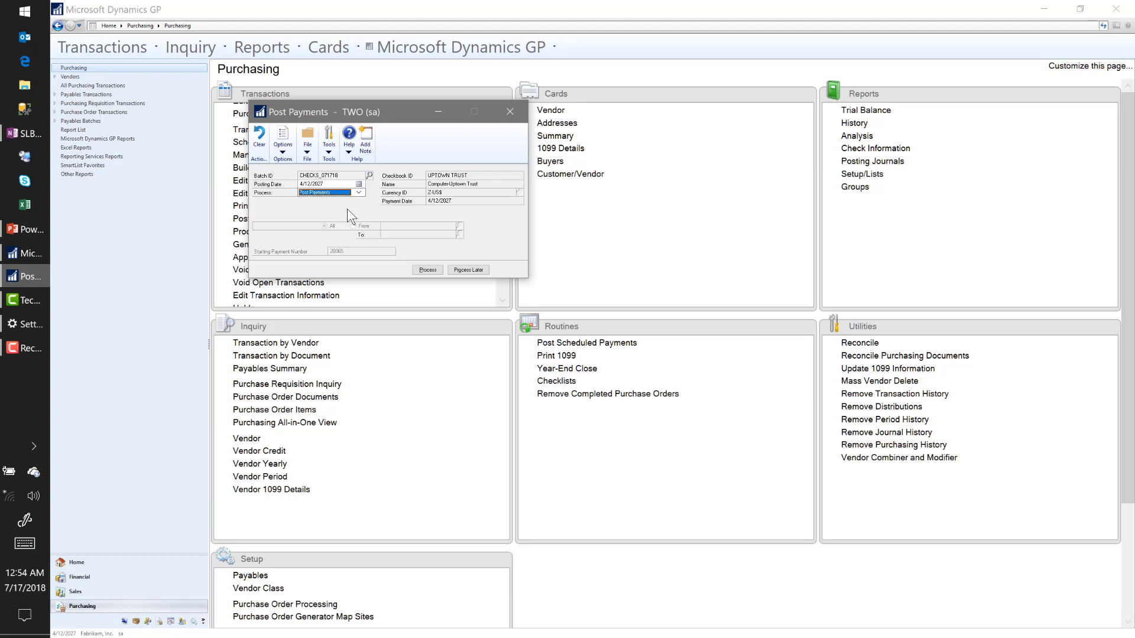
- Post the batch's payments, printing the Computer Check Posting Journal to the screen and skipping the distribution detail and Check Register reports
key(shift+Tab)
click(423, 270)
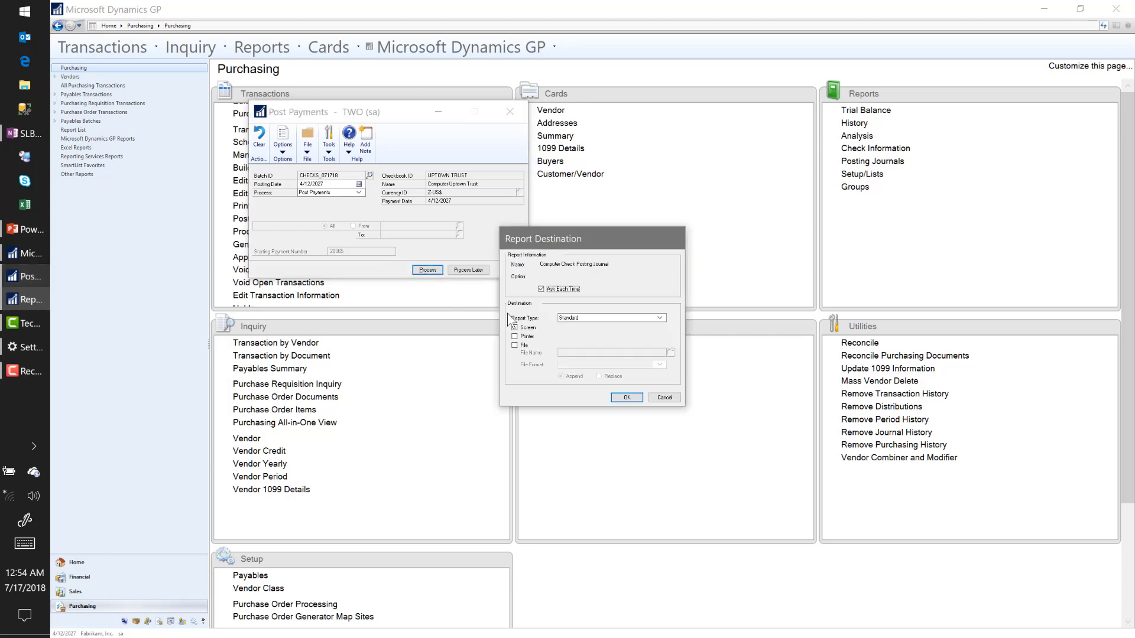
click(526, 327)
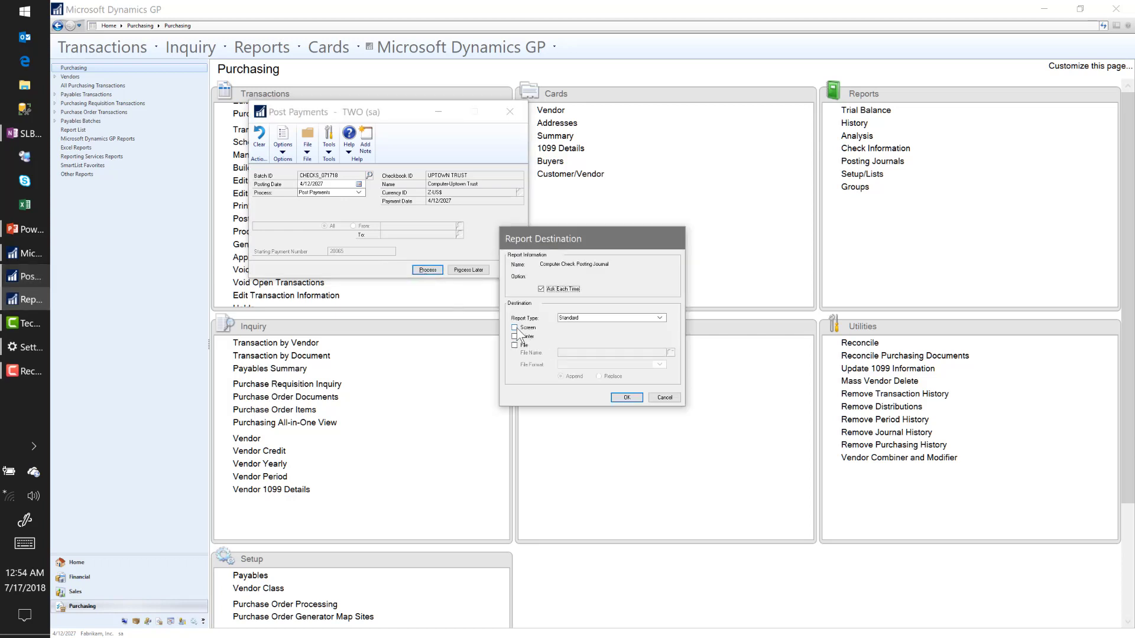
click(624, 399)
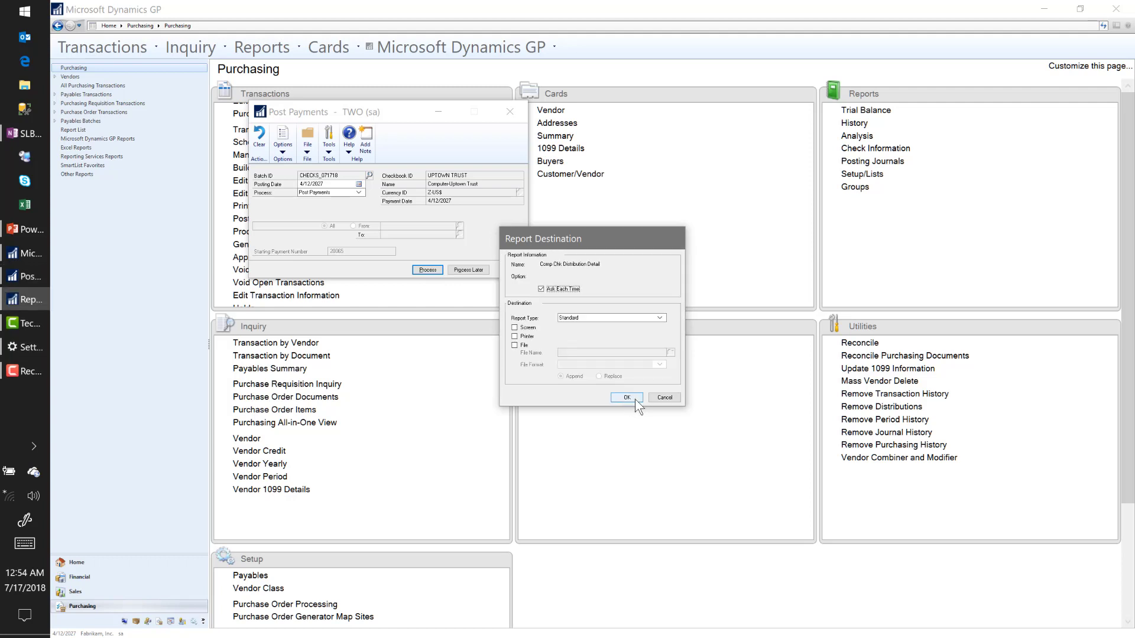
click(658, 396)
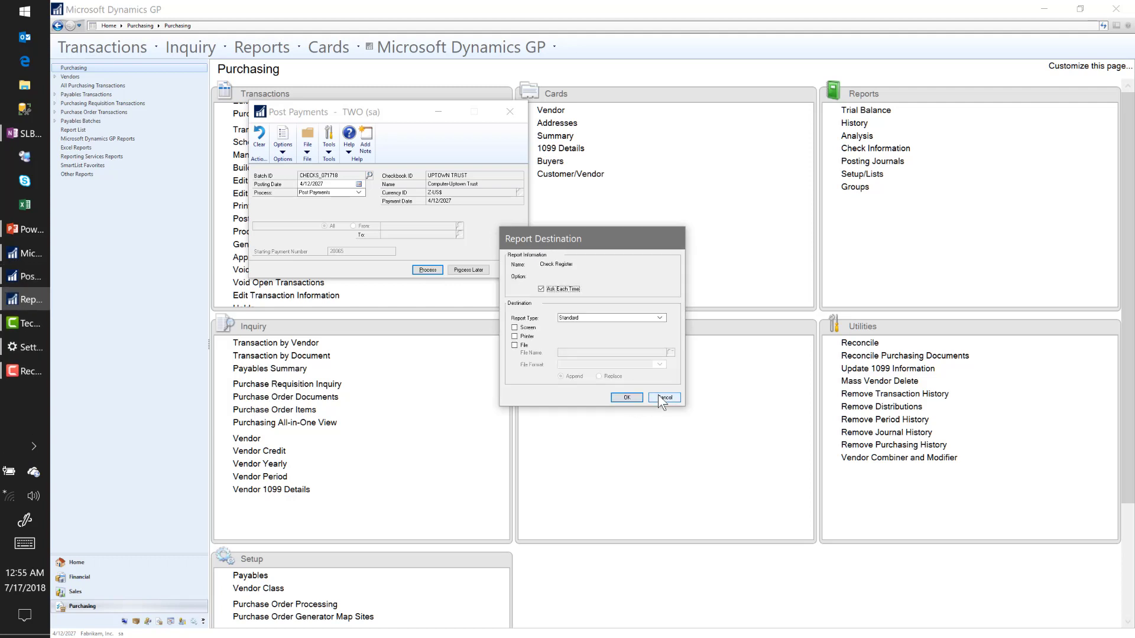
click(660, 397)
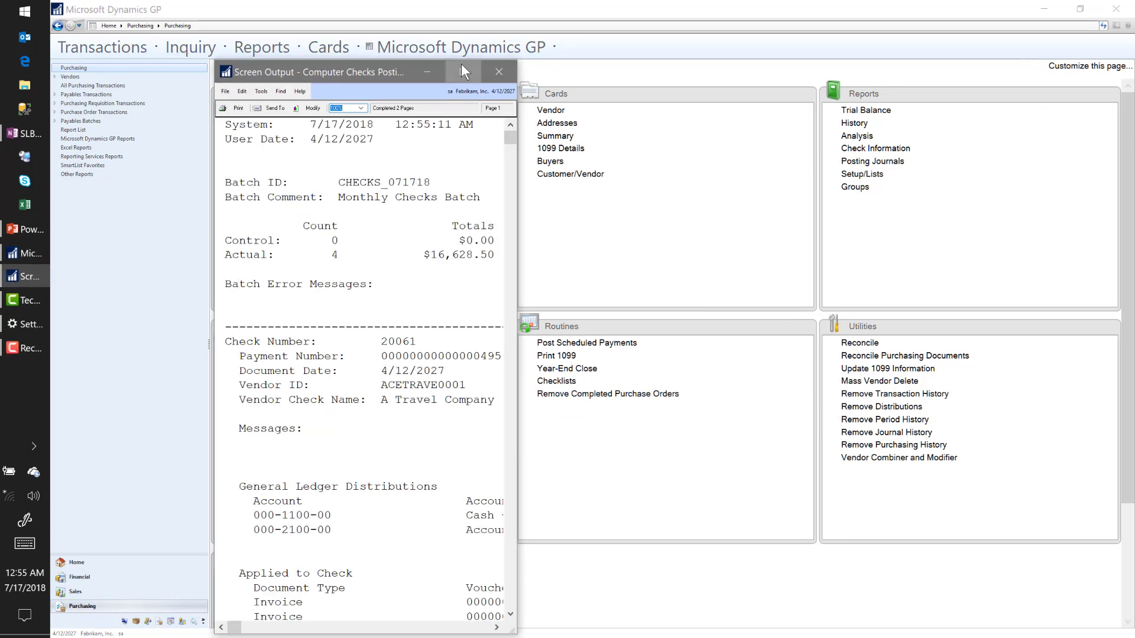
- Review the Computer Checks Posting Journal at full size, close it and switch to the PowerPoint slide show
click(461, 64)
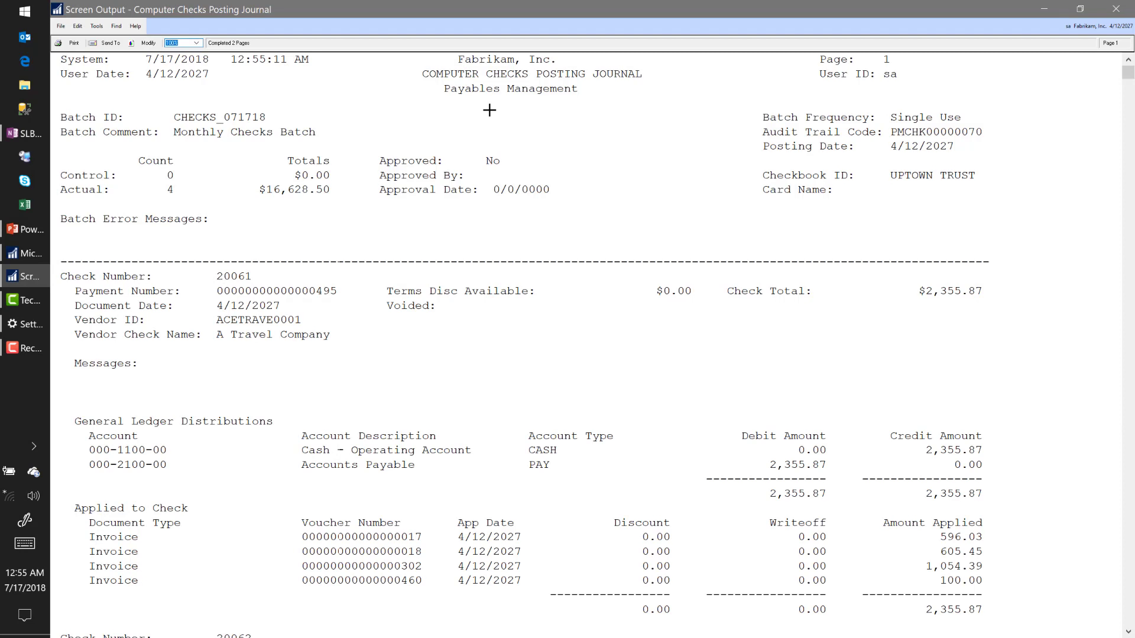
click(1115, 9)
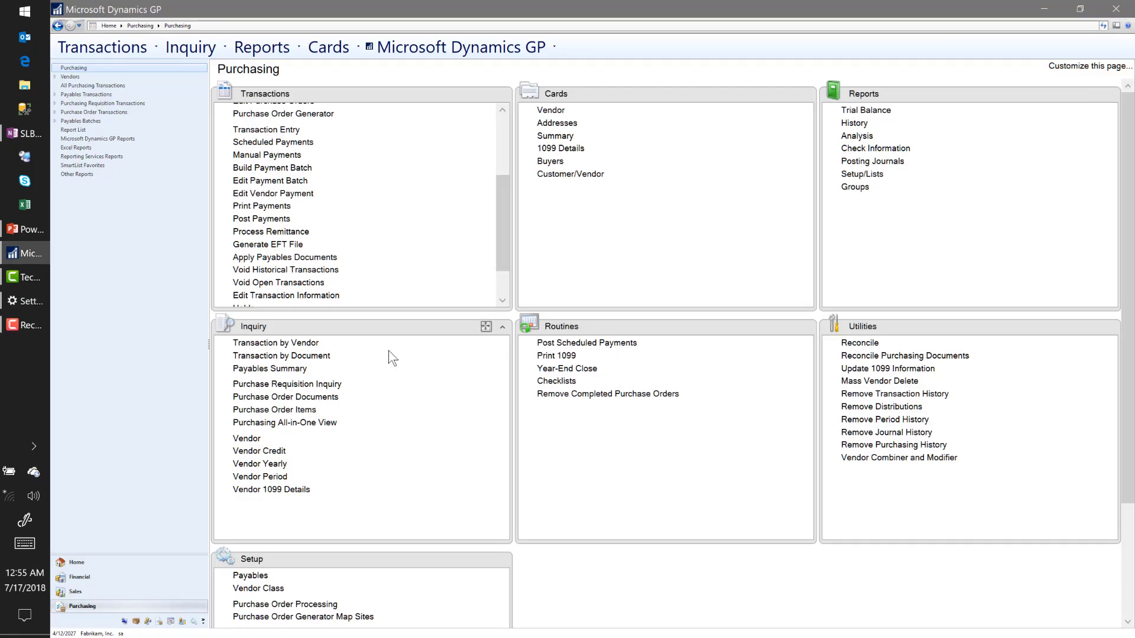
key(alt+Tab)
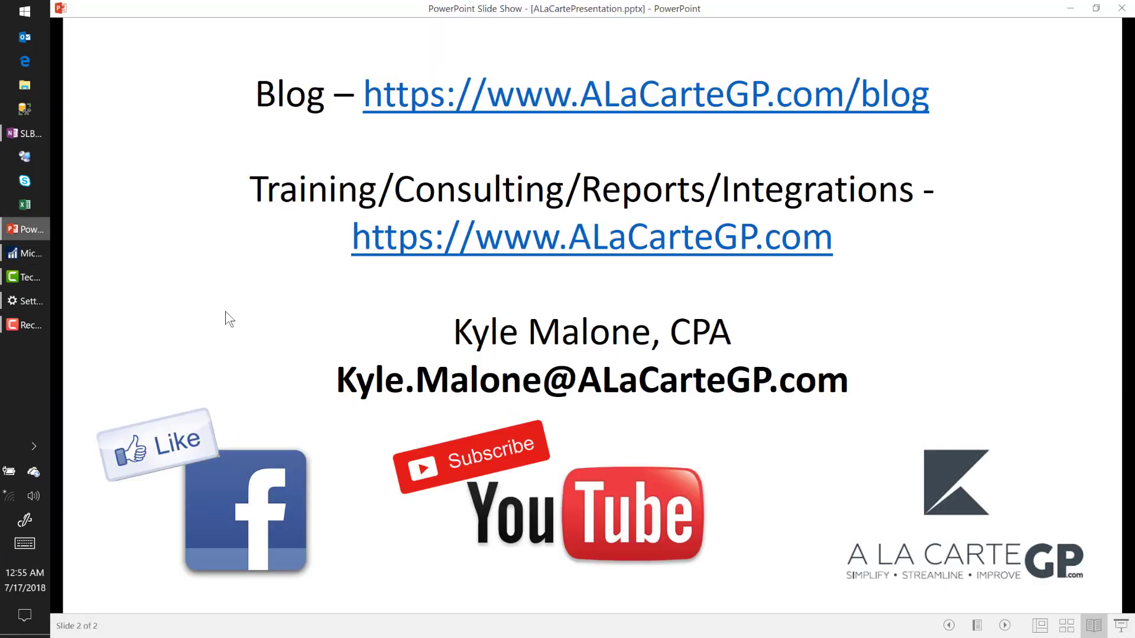